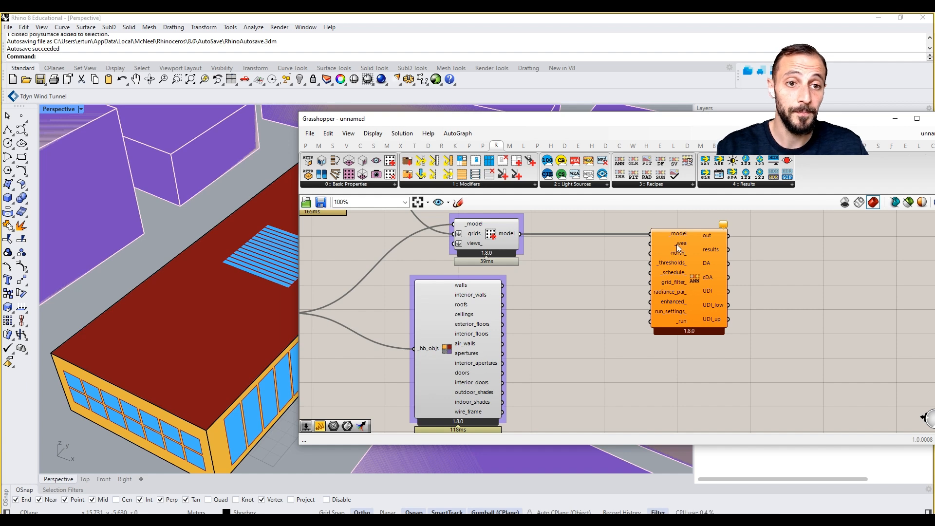
Add an HB Wea From EPW component and a panel with the Boston Logan TMY3 weather file URL below the model components.
mouse_move(677, 244)
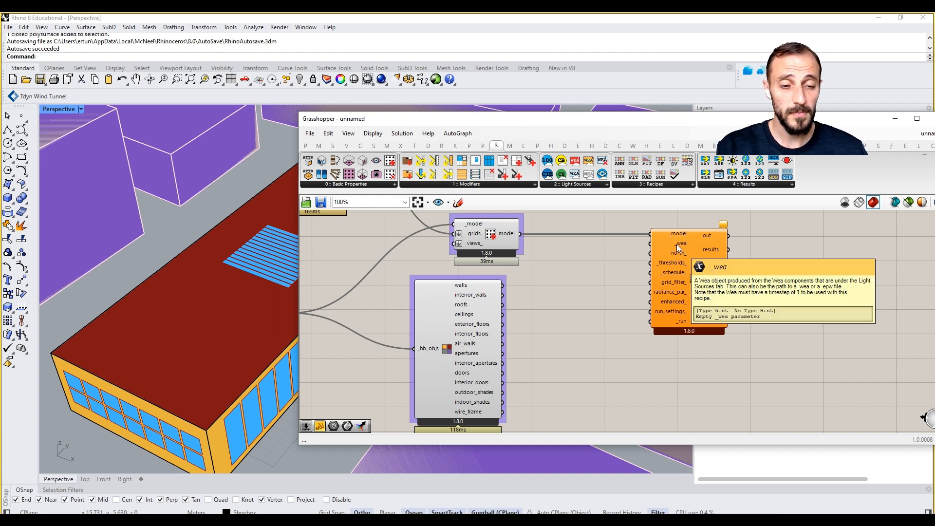
left_click(570, 184)
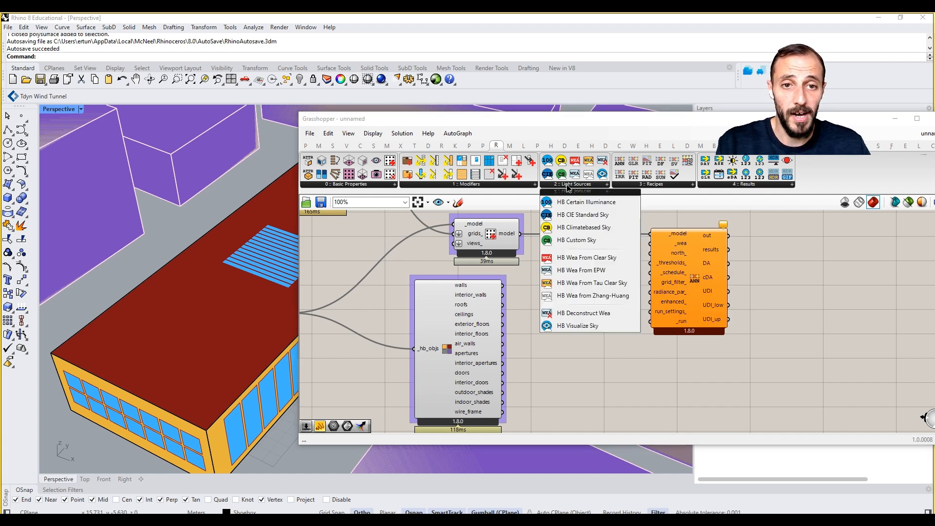
left_click(601, 275)
left_click(582, 401)
right_click_drag(603, 373, 611, 274)
left_click_drag(582, 304, 667, 364)
right_click_drag(668, 364, 658, 305)
left_click_drag(658, 305, 671, 334)
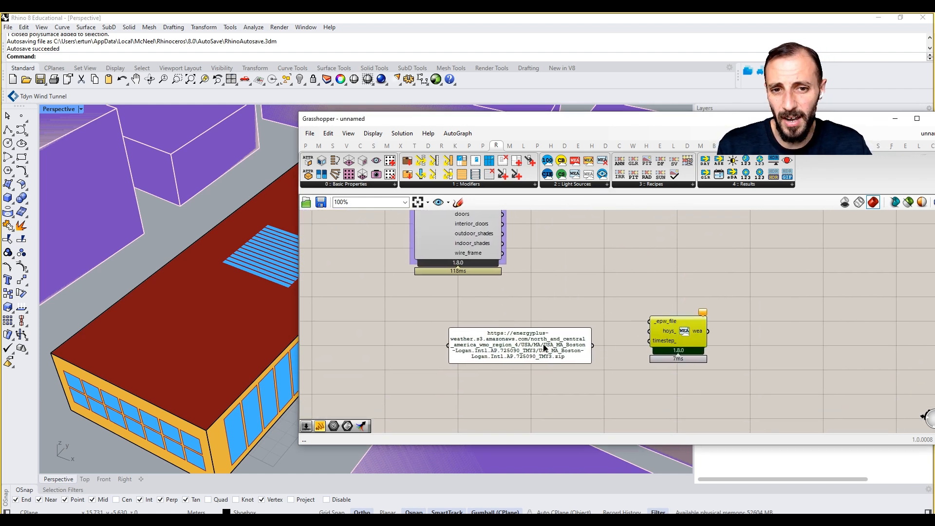
left_click(497, 347)
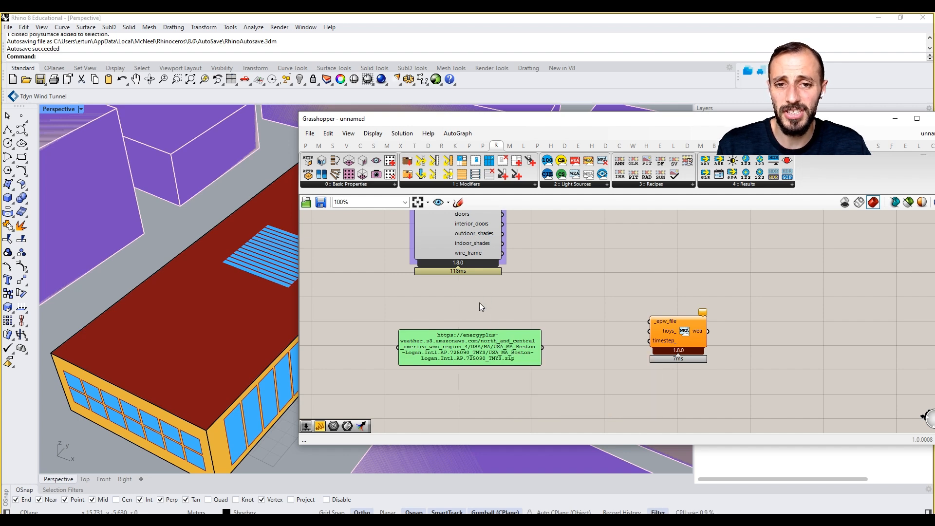
Add an LB Download Weather component, feed it the weather URL, and connect its epw_file output to the HB Wea From EPW component.
left_click(523, 146)
left_click(349, 183)
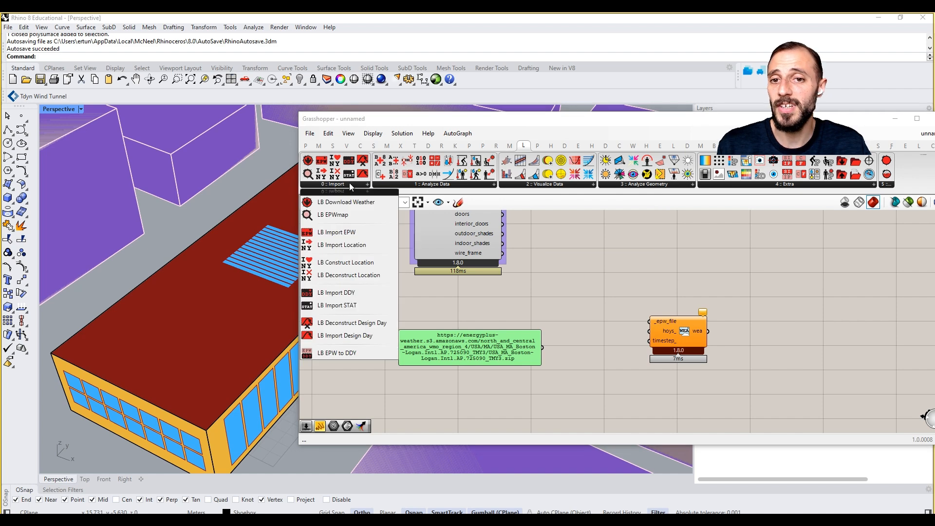
left_click_drag(349, 202, 548, 350)
left_click_drag(626, 347, 475, 382)
scroll(468, 363, "down", 3)
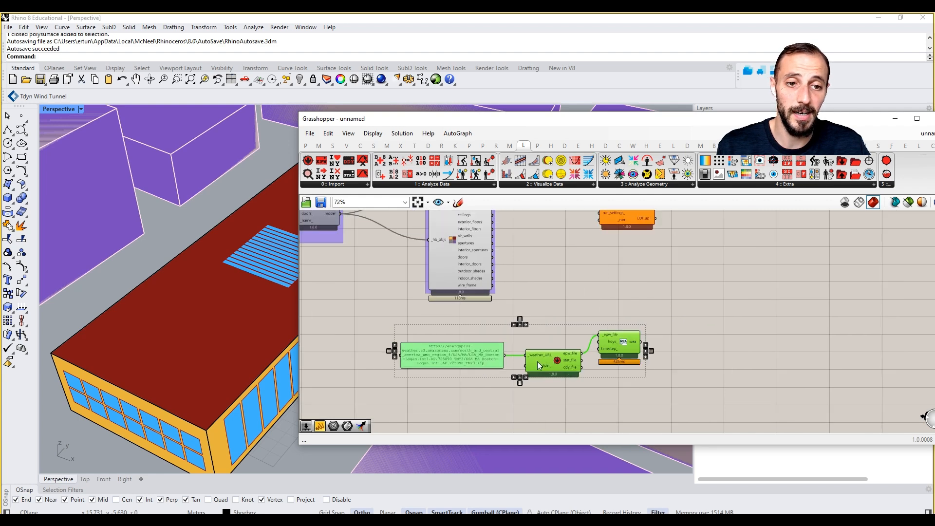
left_click_drag(627, 349, 638, 359)
left_click(671, 337)
mouse_move(645, 354)
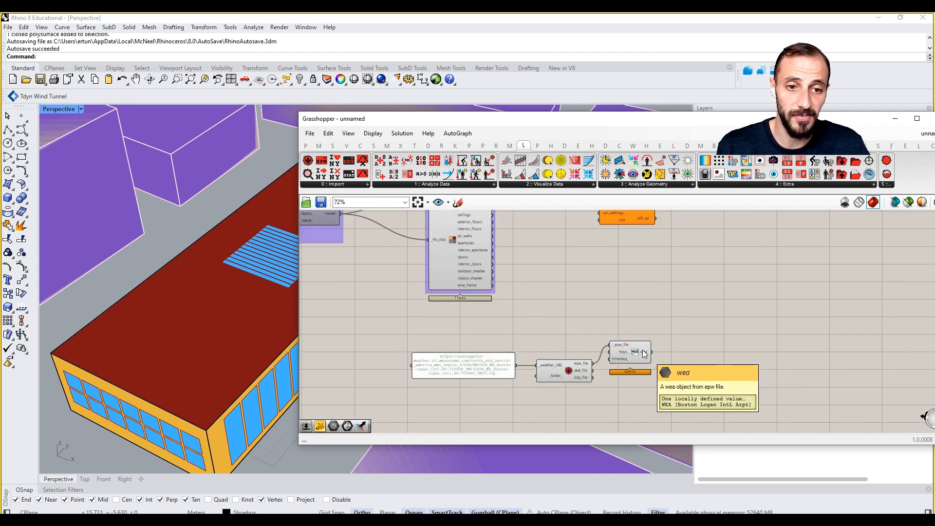
Connect the wea output of HB Wea From EPW to the _wea input of the annual daylight recipe.
right_click_drag(634, 306, 626, 369)
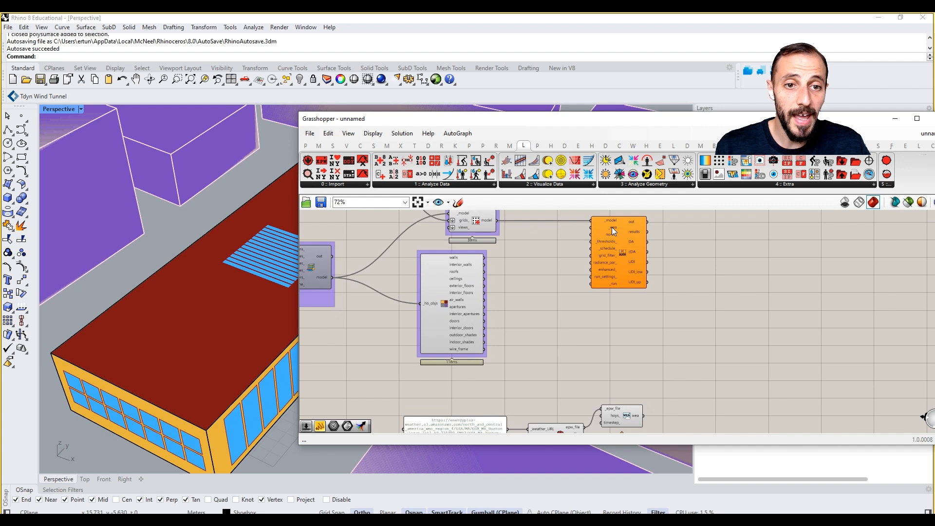
mouse_move(612, 227)
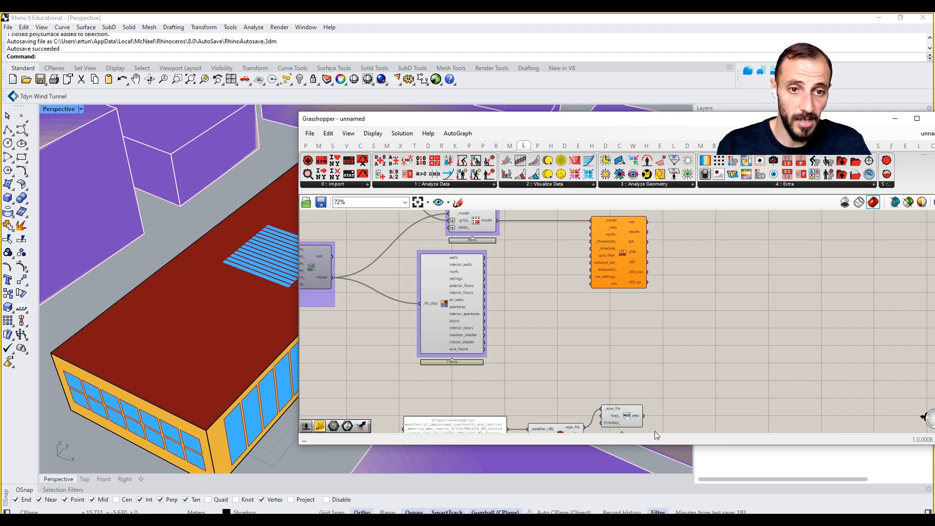
left_click_drag(644, 416, 750, 262)
right_click_drag(667, 340, 677, 313)
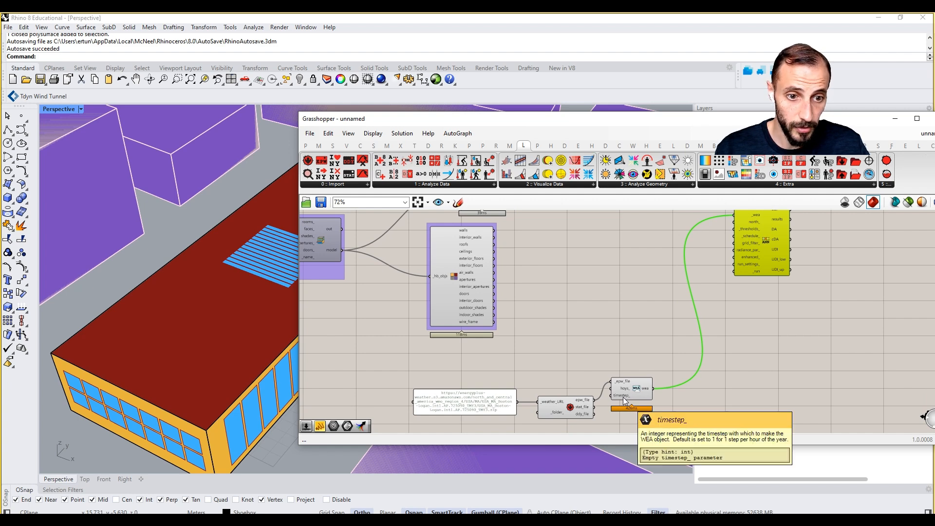
Examine the north and thresholds inputs and the UDI output of the annual daylight recipe.
right_click_drag(663, 287, 651, 326)
scroll(730, 277, "up", 3)
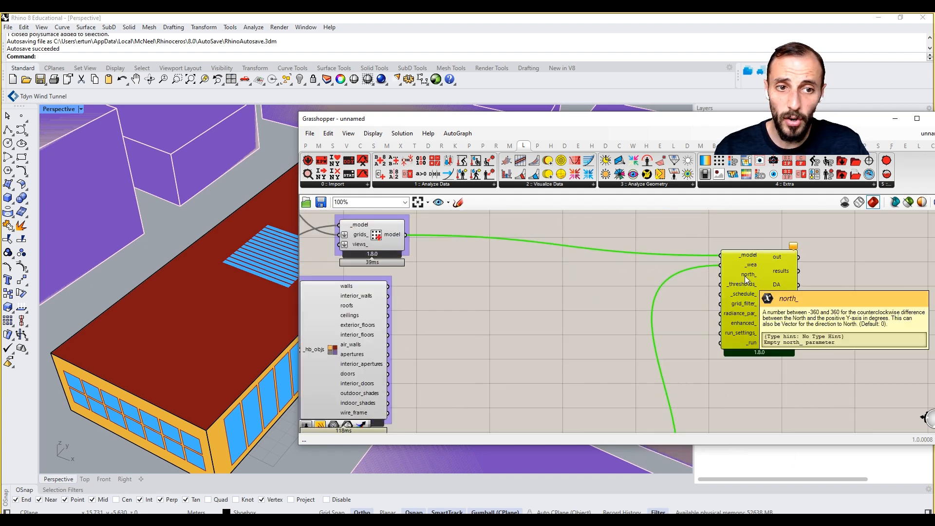
mouse_move(745, 284)
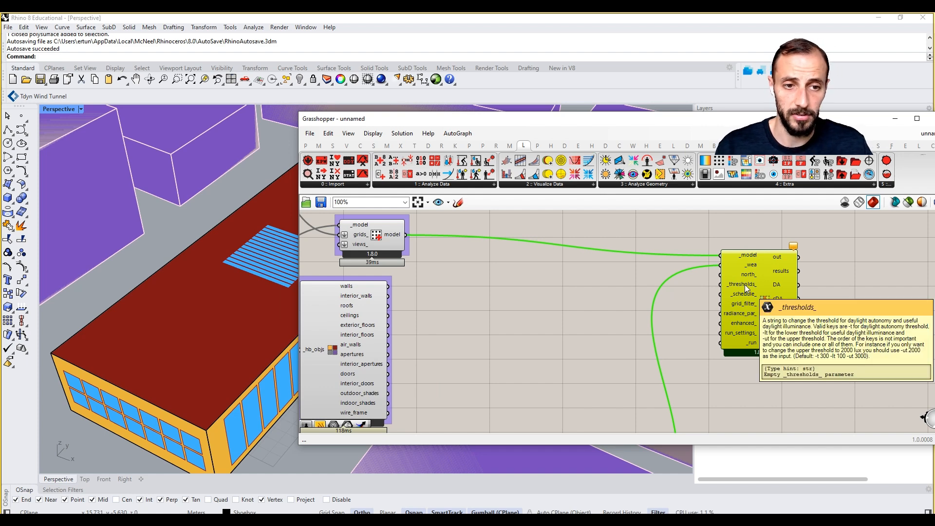
right_click_drag(739, 295, 686, 300)
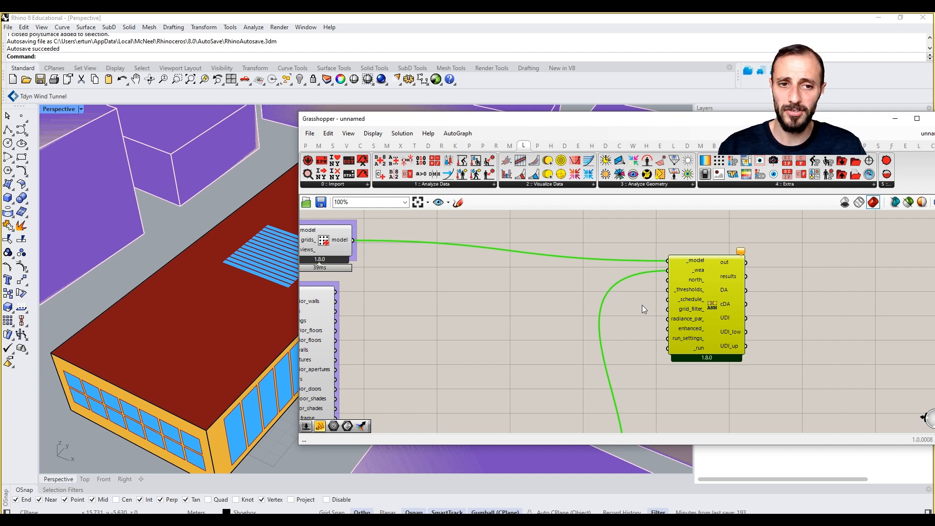
mouse_move(691, 287)
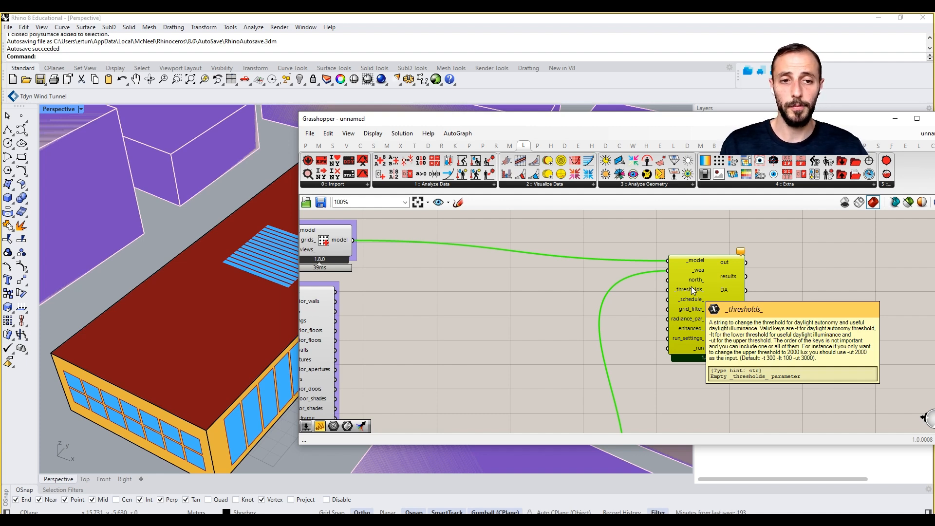
mouse_move(728, 318)
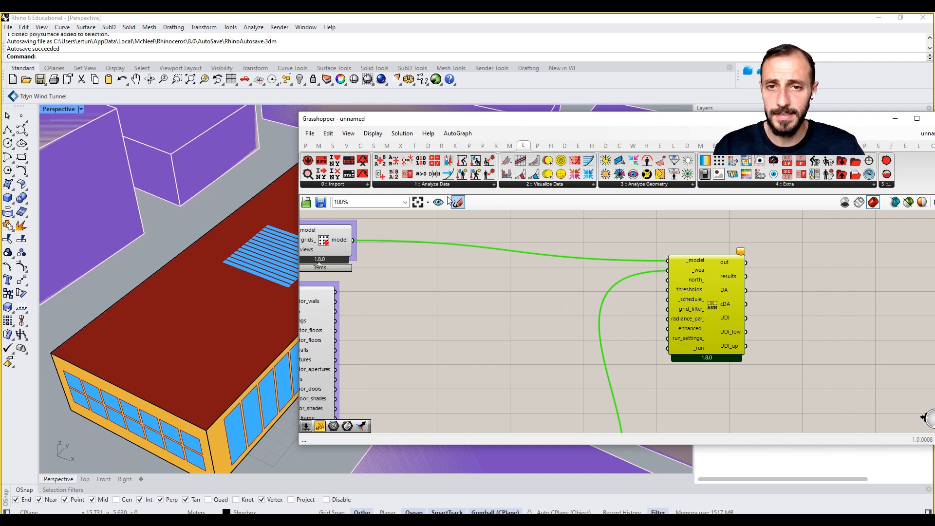
Limit the Grasshopper preview to selected objects and place its window beside the Rhino model.
left_click_drag(392, 123, 506, 121)
scroll(316, 245, "down", 1)
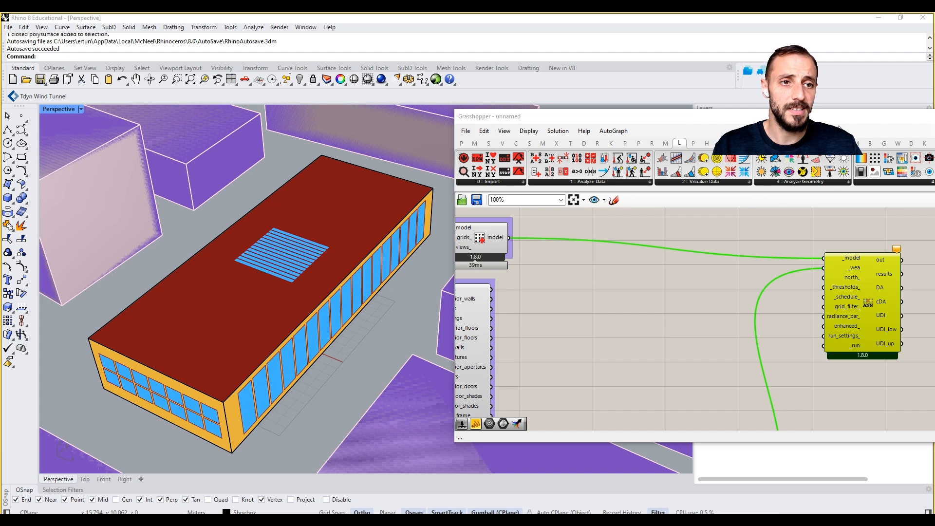
left_click_drag(839, 127, 724, 131)
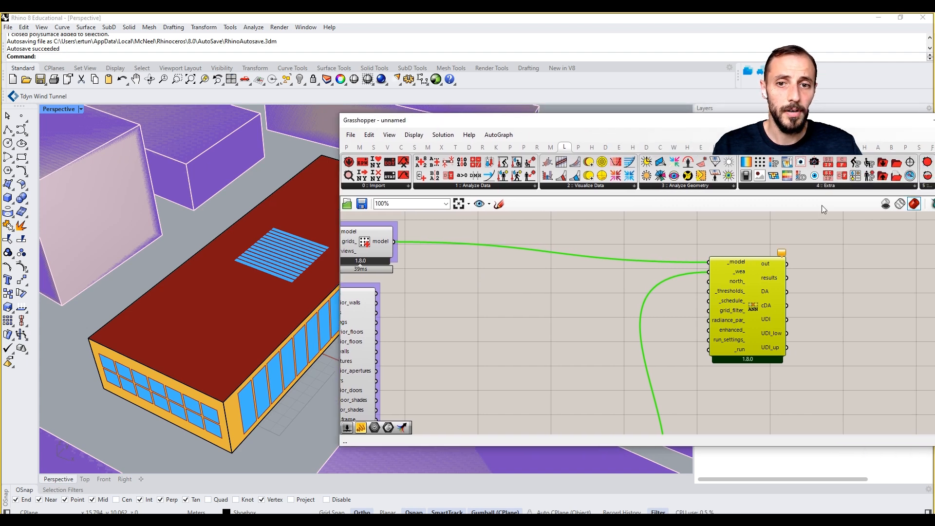
left_click_drag(574, 127, 496, 128)
left_click(869, 203)
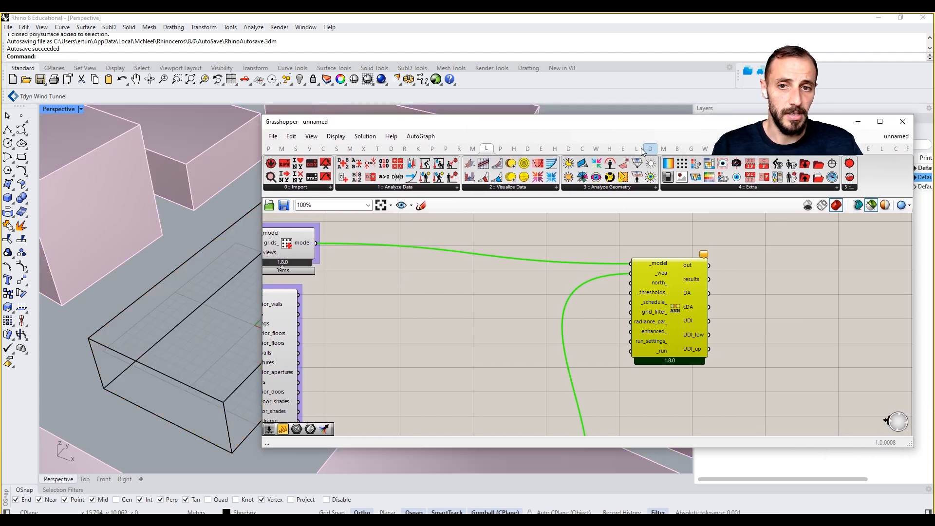
left_click_drag(642, 122, 851, 108)
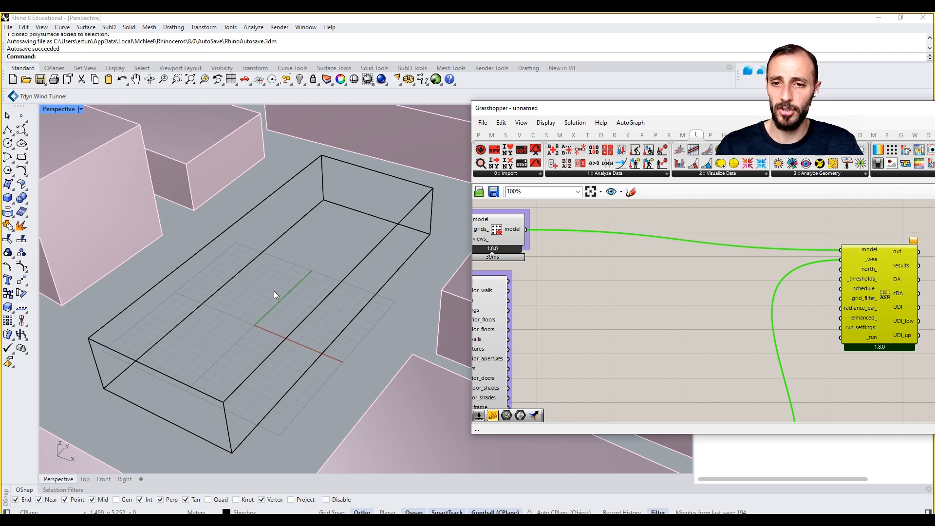
Review the HB-Energy schedule components and the annual daylight recipe's schedule, grid filter, radiance and run settings inputs.
mouse_move(864, 276)
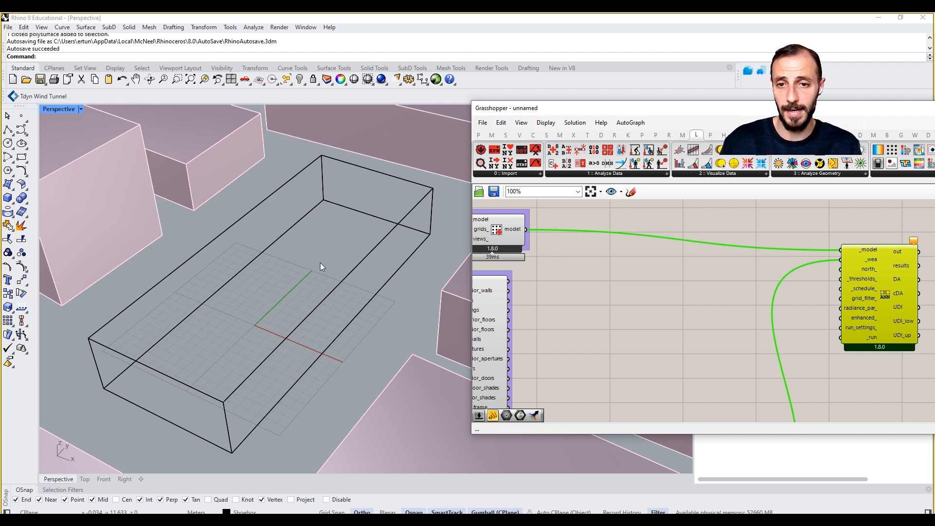
right_click_drag(876, 315, 806, 311)
mouse_move(793, 286)
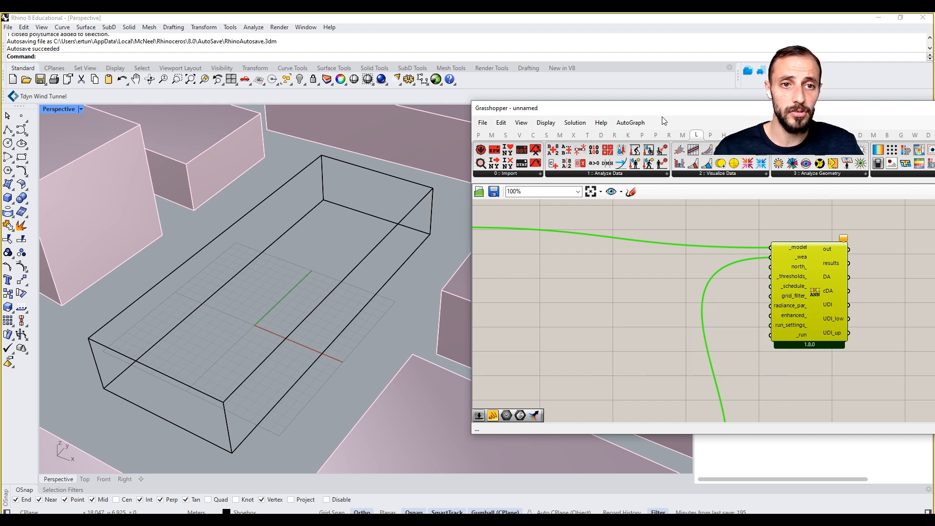
left_click_drag(663, 109, 538, 115)
left_click_drag(832, 117, 713, 116)
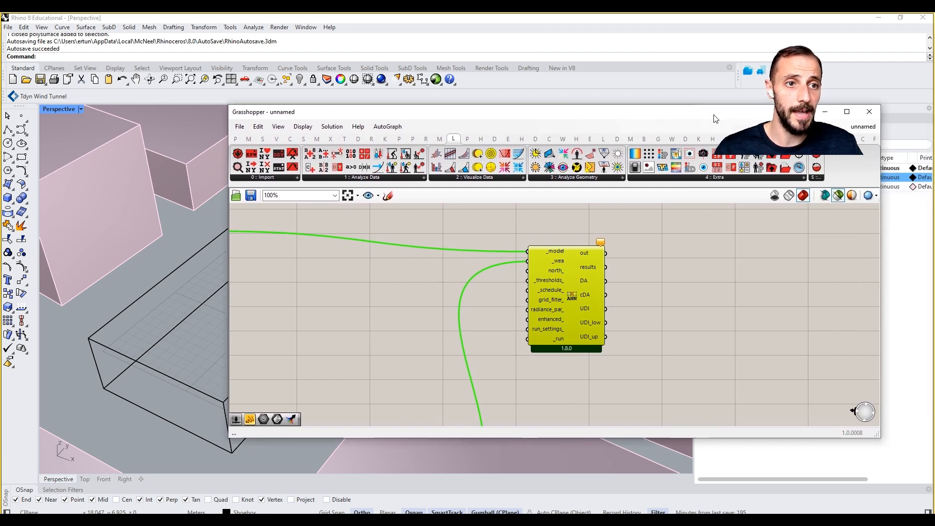
left_click(822, 139)
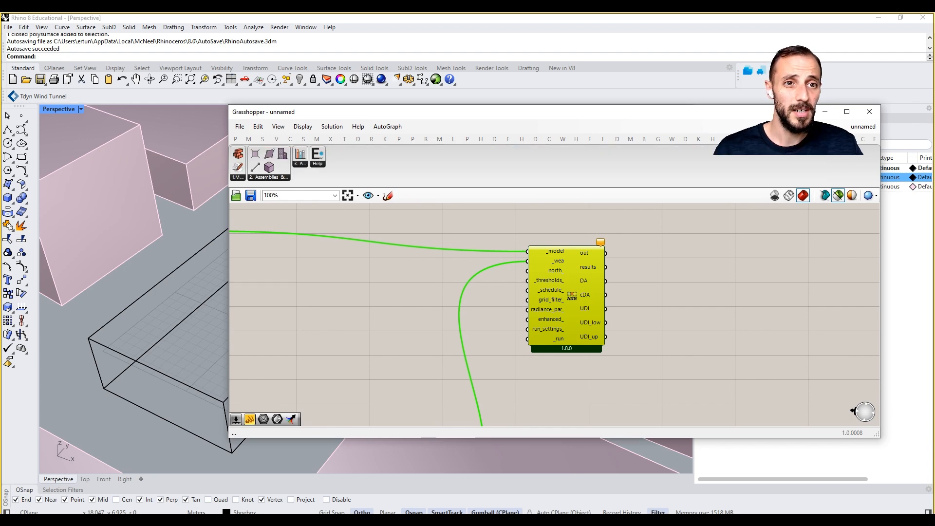
left_click(588, 140)
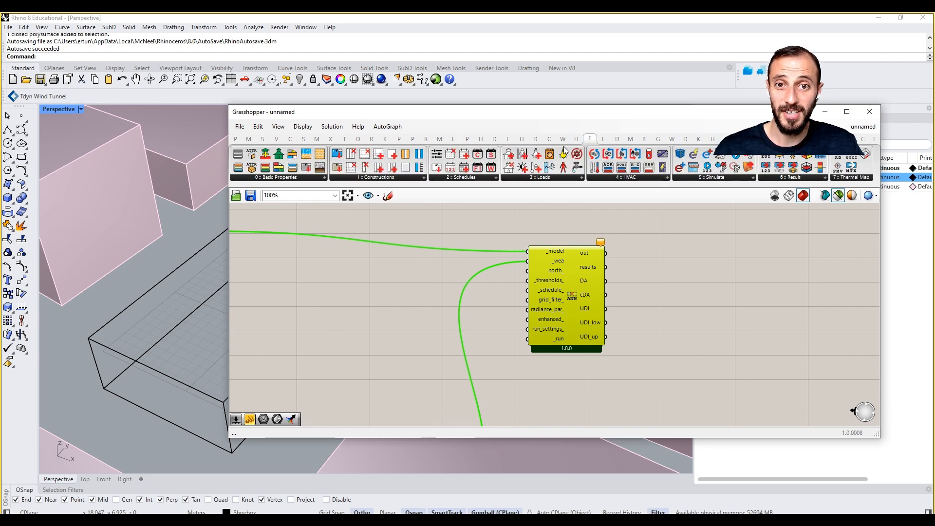
left_click(477, 177)
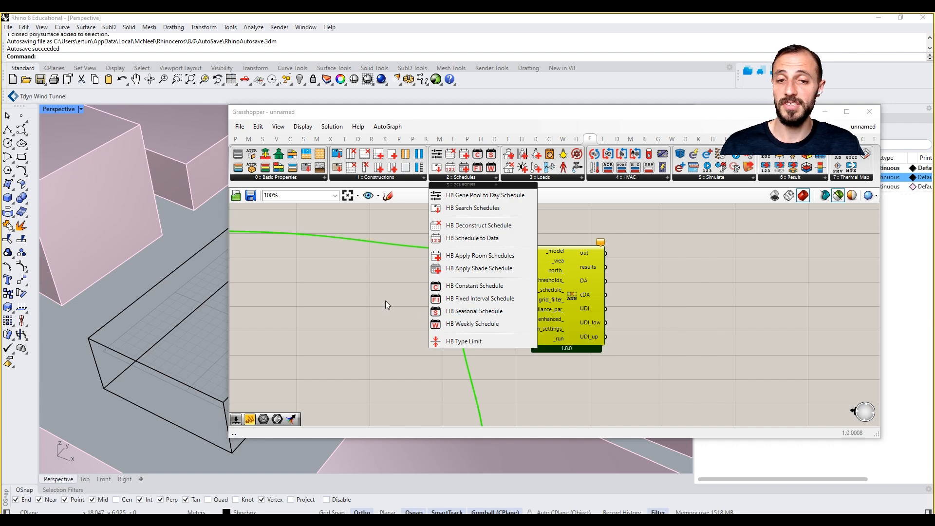
left_click(379, 290)
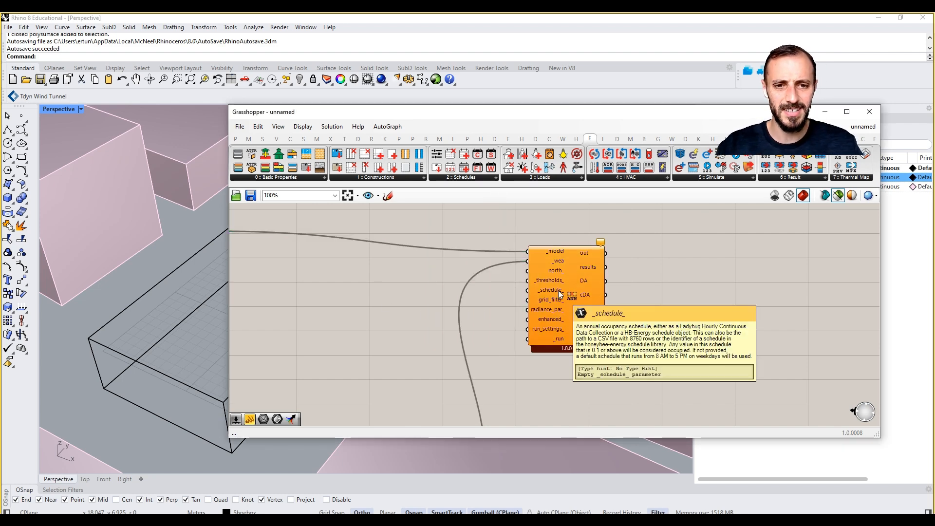
mouse_move(559, 301)
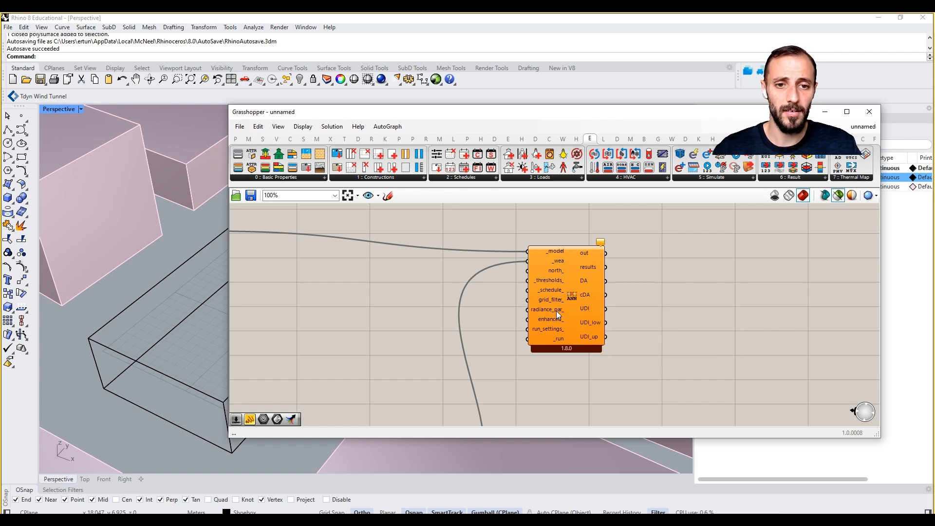
mouse_move(551, 318)
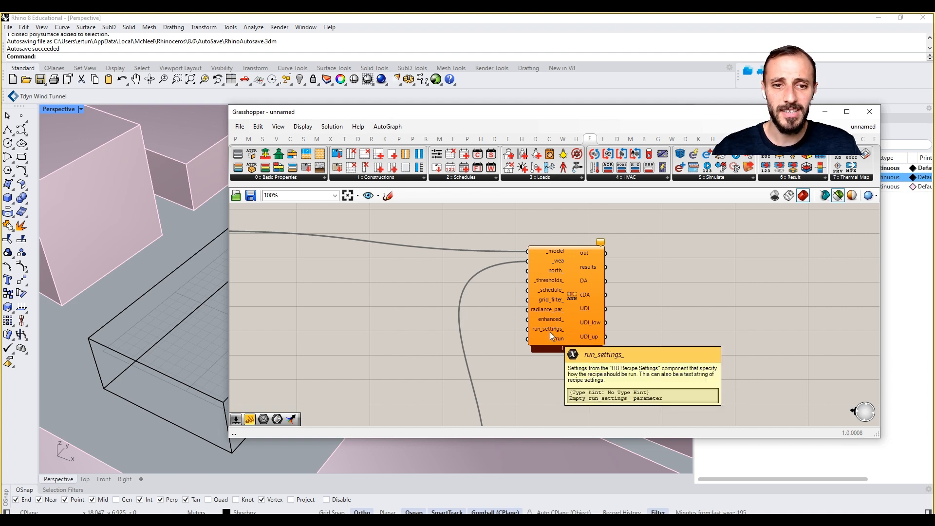
Add an LB FalseStartToggle below the annual daylight recipe and connect it to the _run input.
double_click(515, 380)
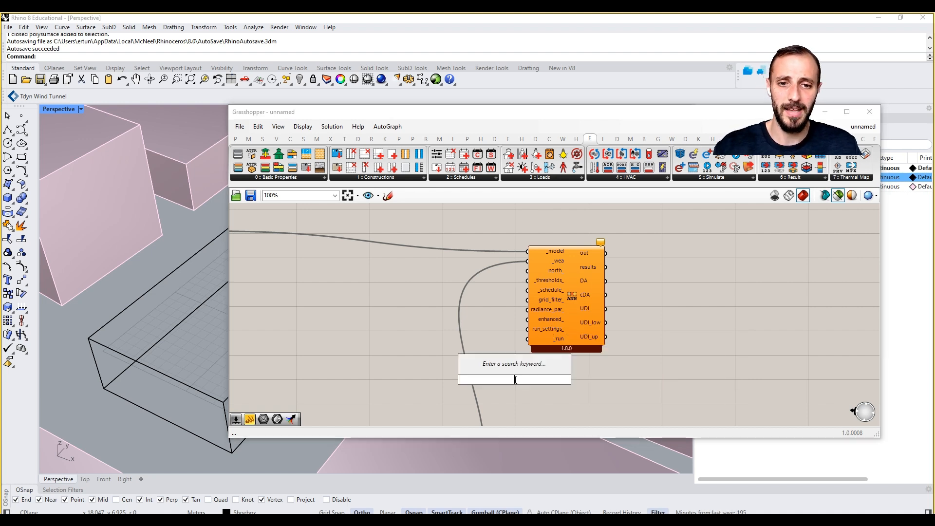
type("togg")
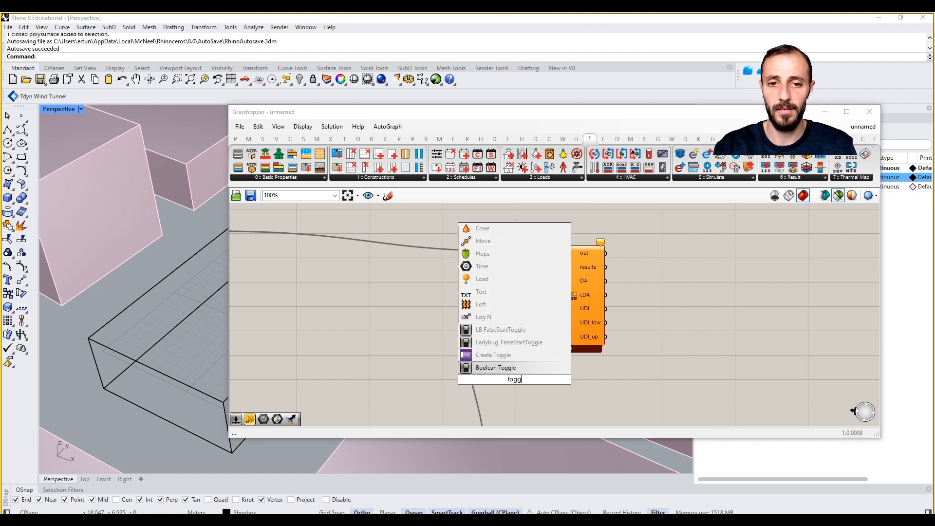
left_click(500, 331)
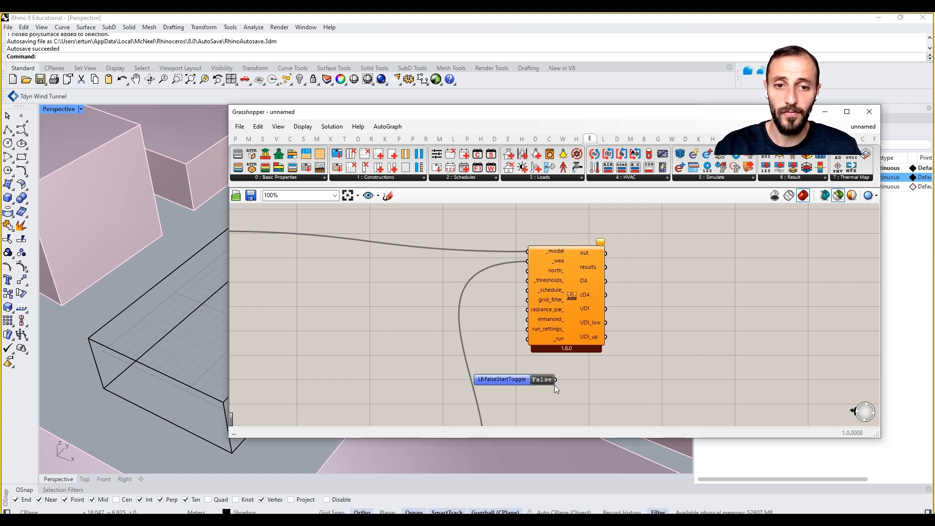
left_click_drag(554, 379, 527, 339)
Group the weather URL panel, LB Download Weather and HB Wea From EPW components.
right_click_drag(525, 344, 603, 228)
scroll(604, 228, "down", 2)
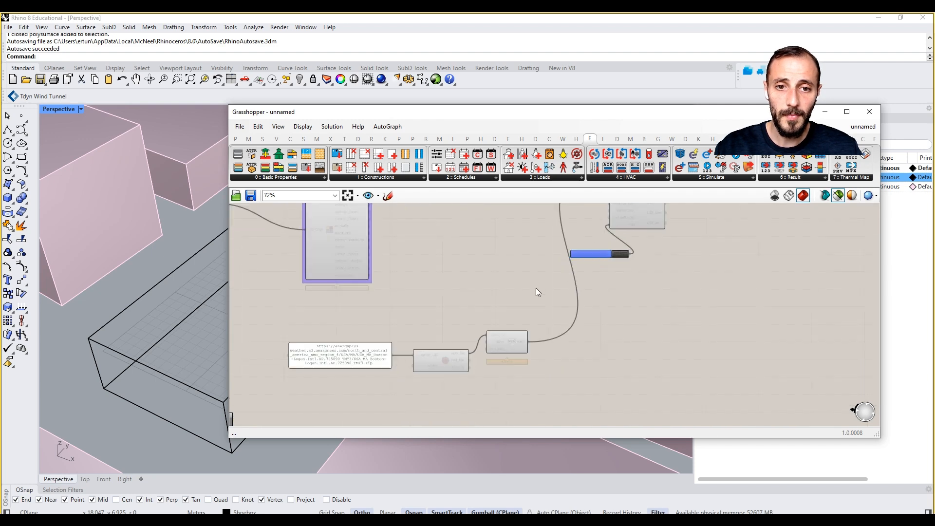
right_click_drag(535, 291, 530, 336)
scroll(518, 364, "down", 1)
left_click_drag(542, 374, 384, 404)
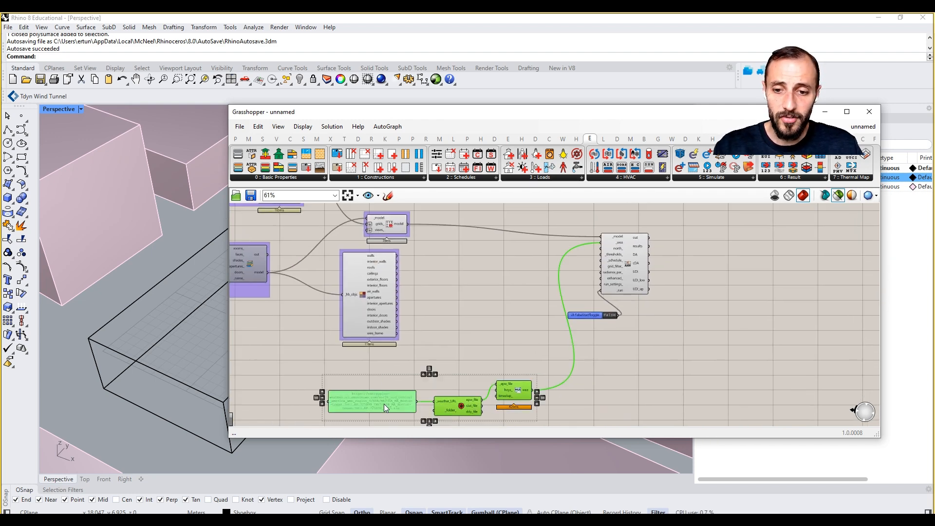
key("ctrl+g")
left_click(440, 319)
Move the toggle clear of the annual daylight recipe and set it to True to run the simulation.
scroll(527, 277, "up", 2)
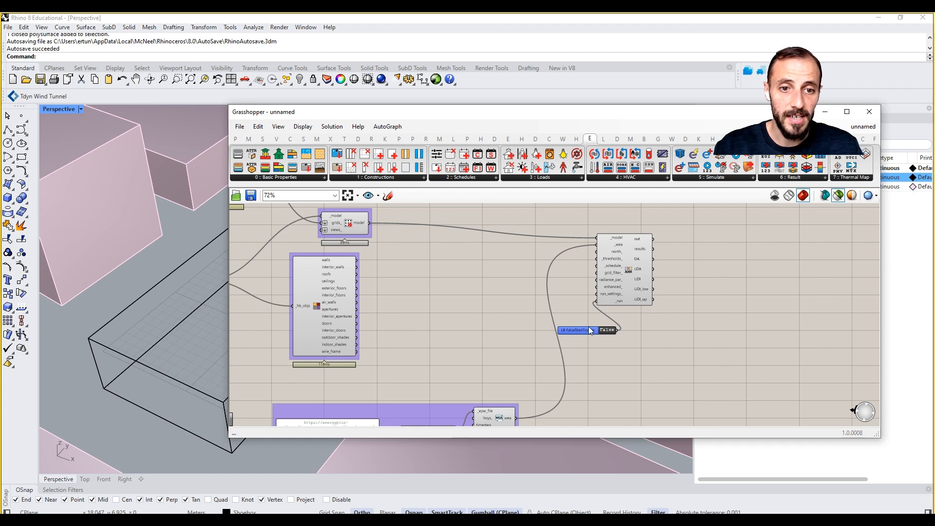
left_click_drag(591, 331, 546, 329)
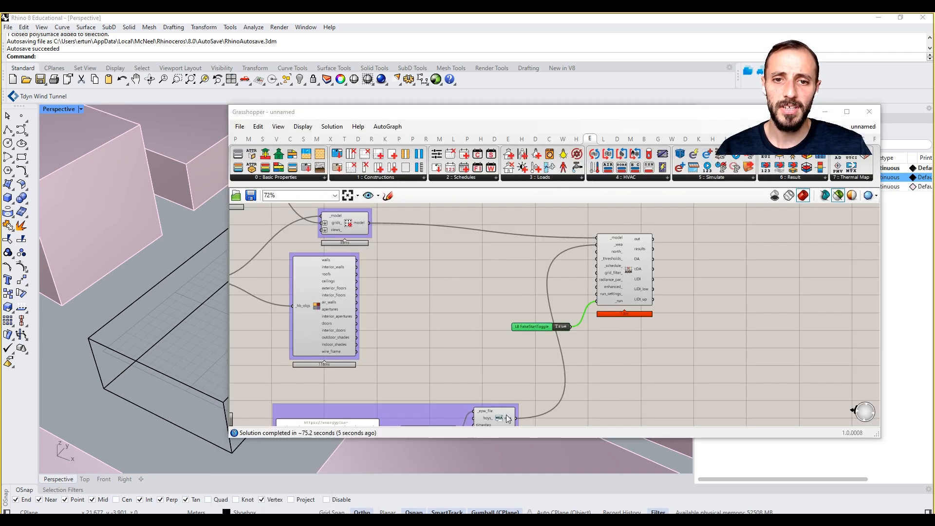
Examine the annual daylight recipe's results and DA outputs and trace the model connection back to the sensor grid component.
scroll(607, 309, "up", 3)
right_click_drag(590, 340, 587, 365)
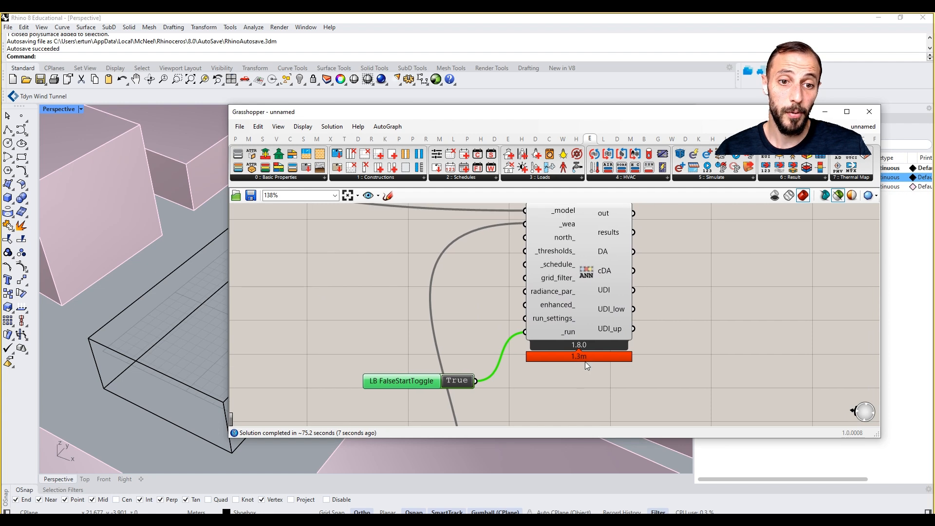
mouse_move(613, 237)
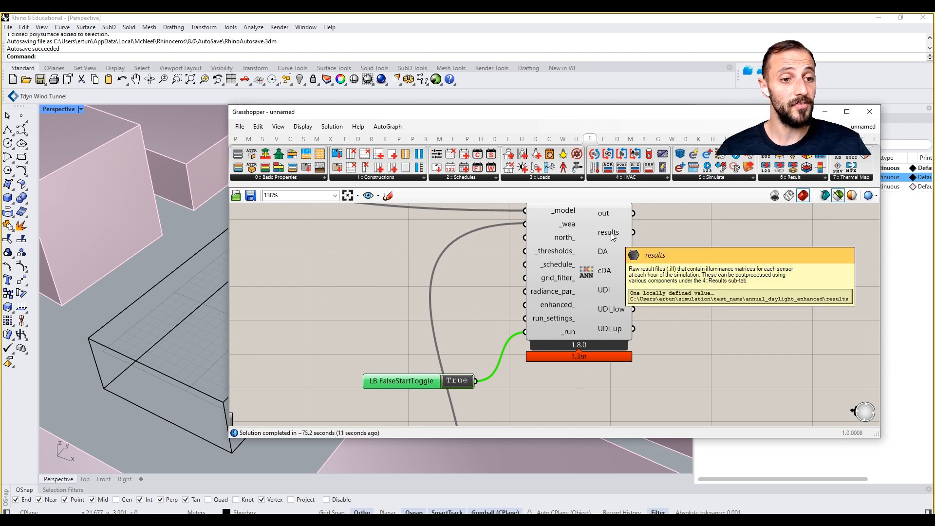
right_click_drag(614, 236, 574, 255)
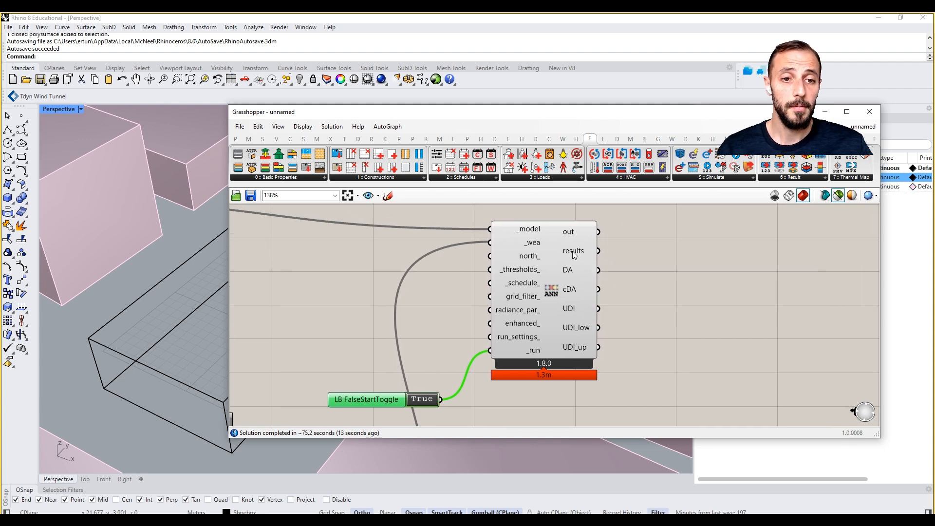
mouse_move(569, 275)
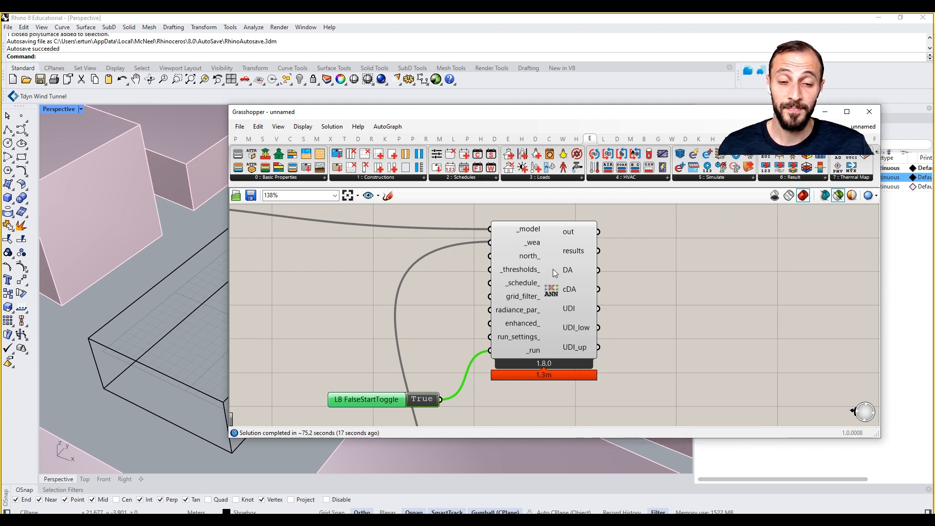
left_click_drag(553, 269, 574, 269)
mouse_move(601, 254)
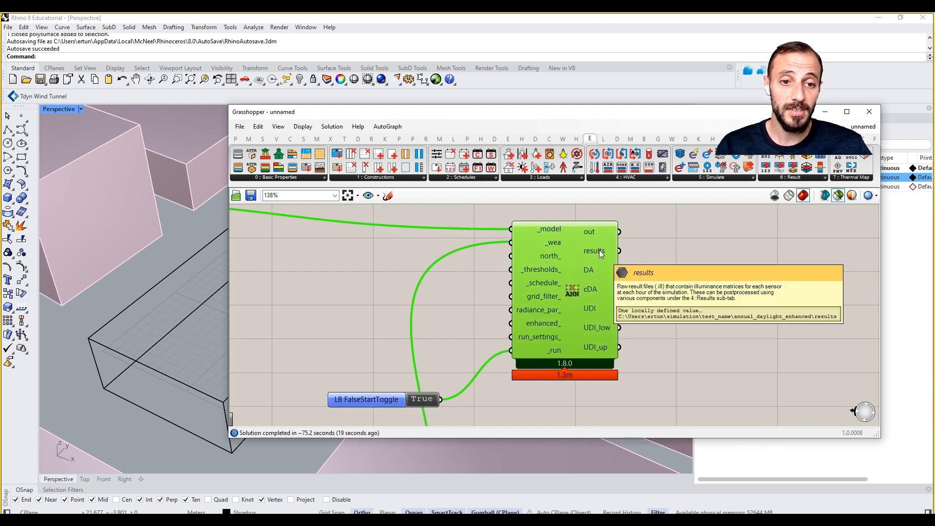
mouse_move(591, 270)
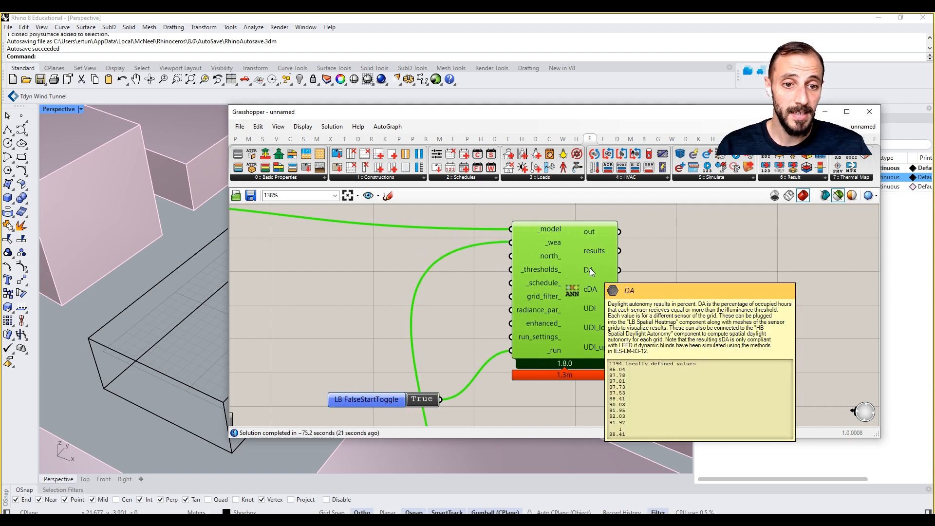
scroll(589, 268, "down", 4)
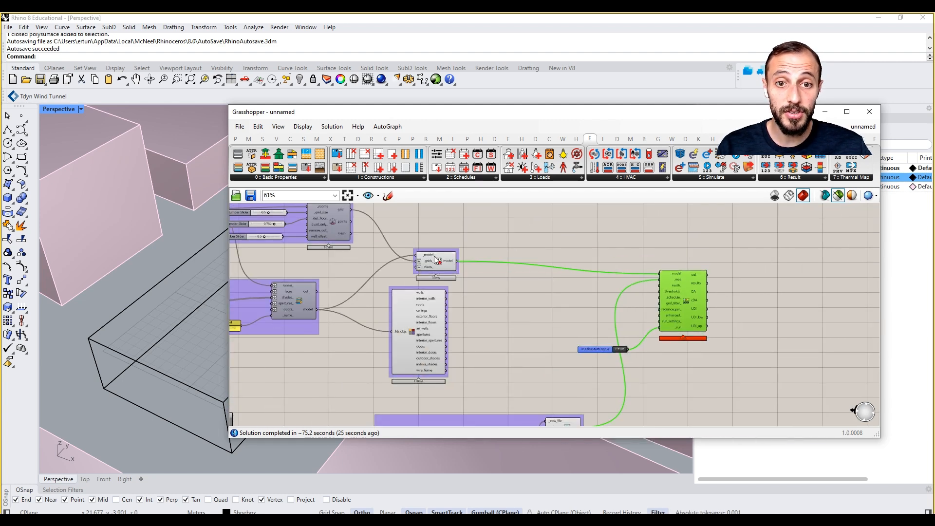
right_click_drag(438, 263, 478, 283)
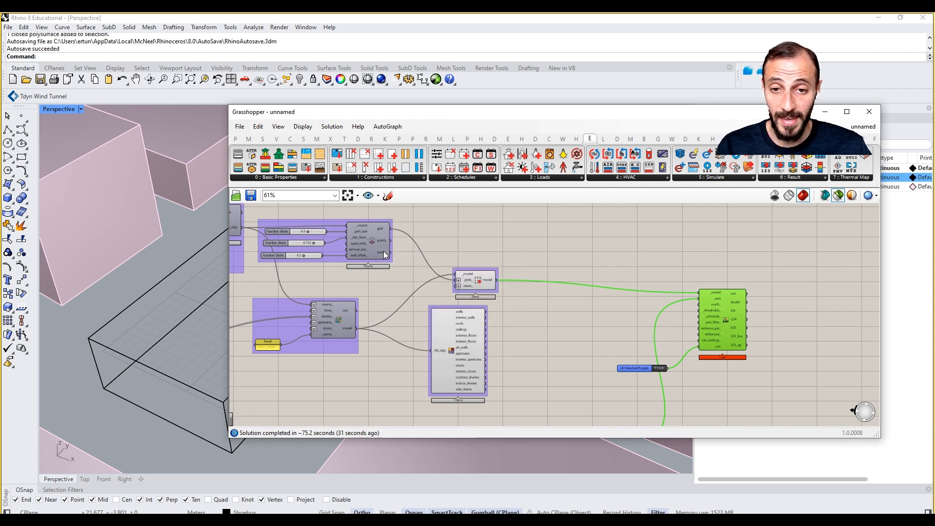
left_click(460, 236)
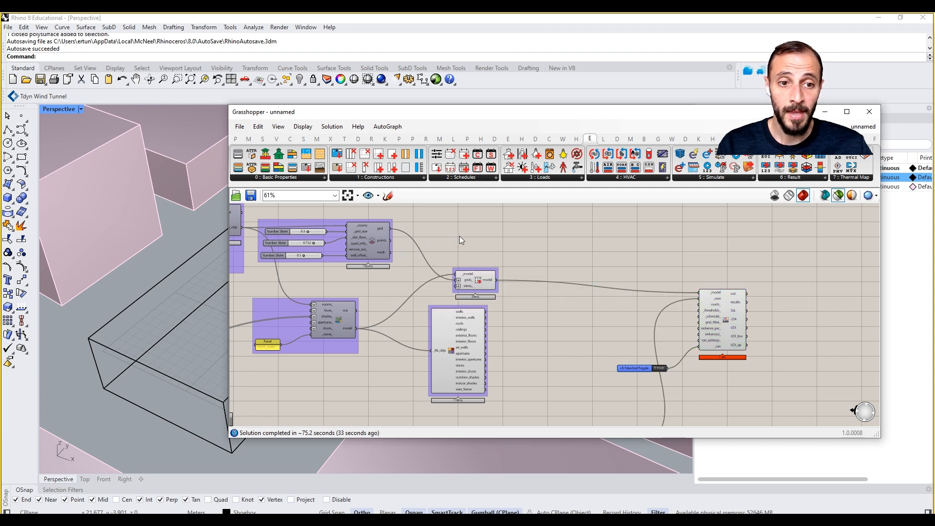
scroll(755, 314, "up", 3)
mouse_move(713, 310)
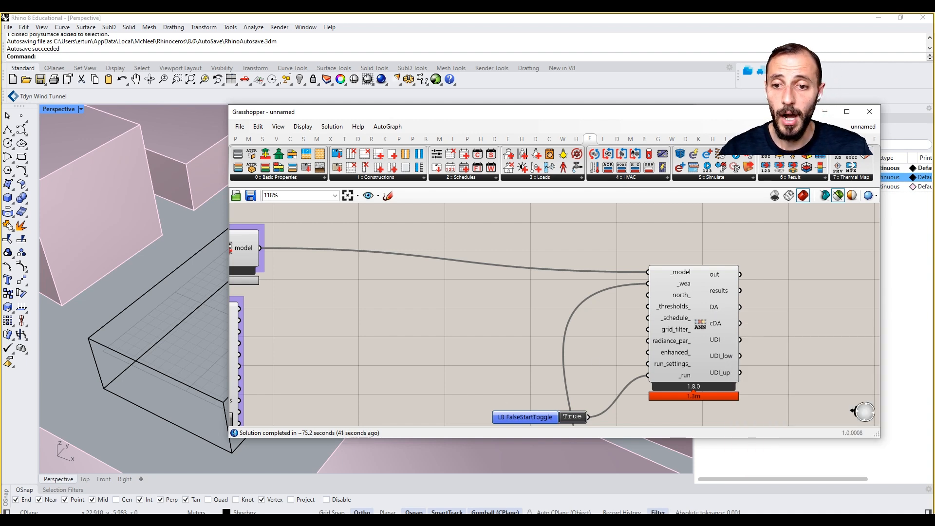
Switch to the web browser and bring up the Daylight Google Slides presentation on the Daylight Autonomy (DA) slide.
left_click(200, 523)
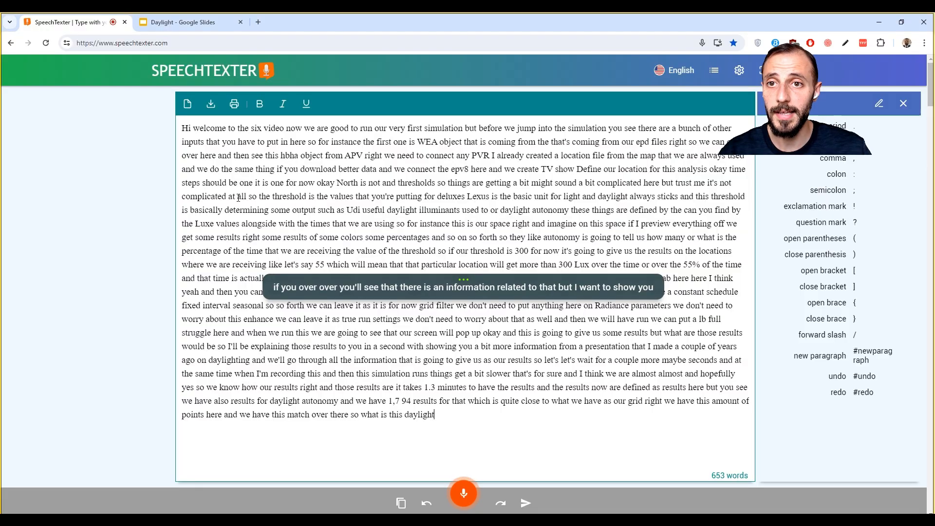
left_click(213, 16)
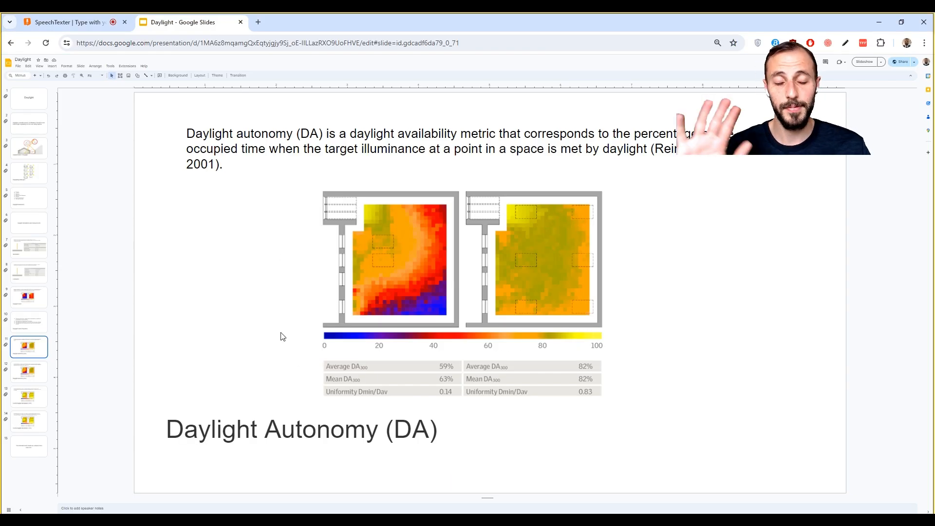
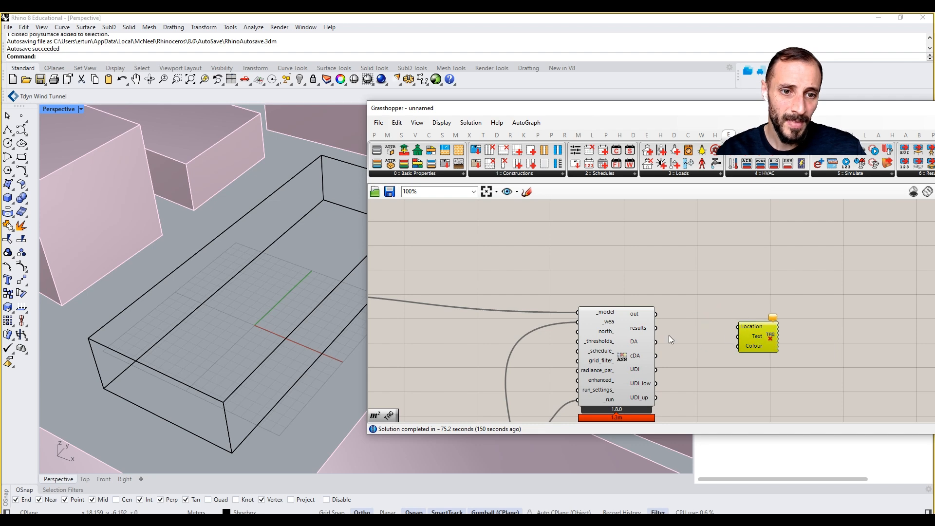
Connect the annual daylight recipe's DA output to the Text input of the text tag component.
left_click_drag(657, 342, 738, 336)
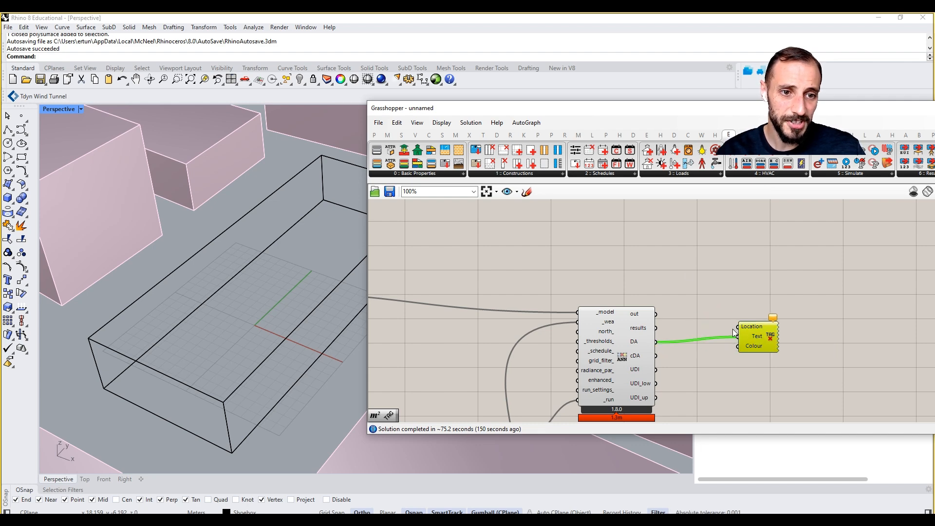
right_click_drag(686, 269, 829, 299)
scroll(829, 299, "down", 6)
scroll(596, 291, "up", 6)
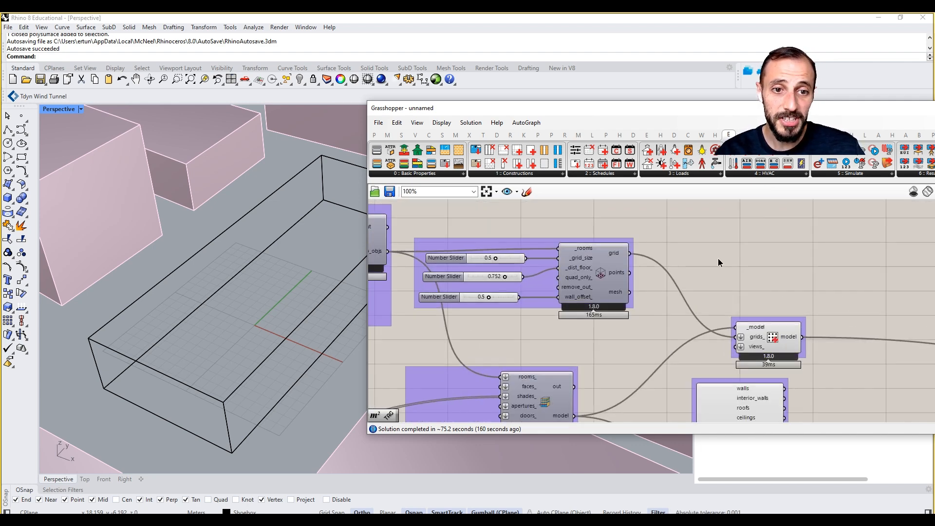
double_click(718, 258)
type("points")
key("Return")
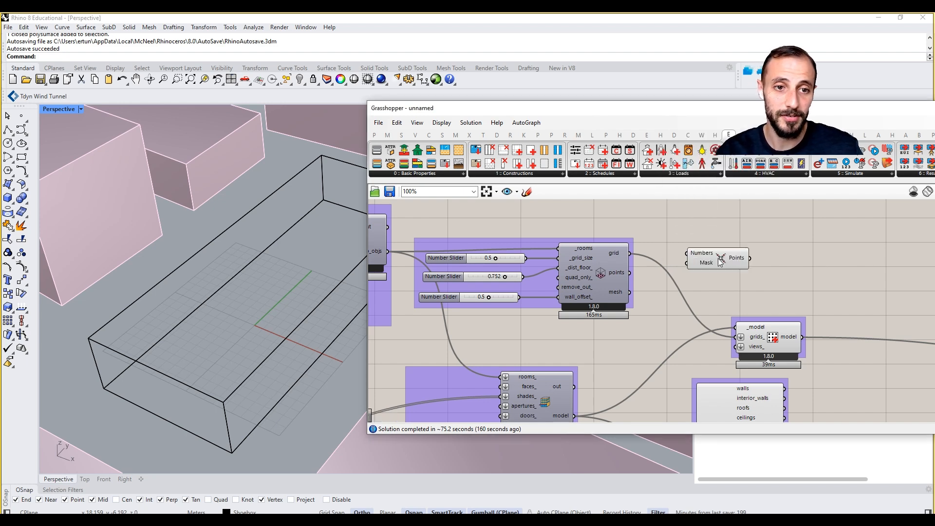
key("ctrl+z")
Add a Point parameter beside the sensor grid component, feed it from the points output and set its wire display to hidden.
double_click(718, 258)
type("point")
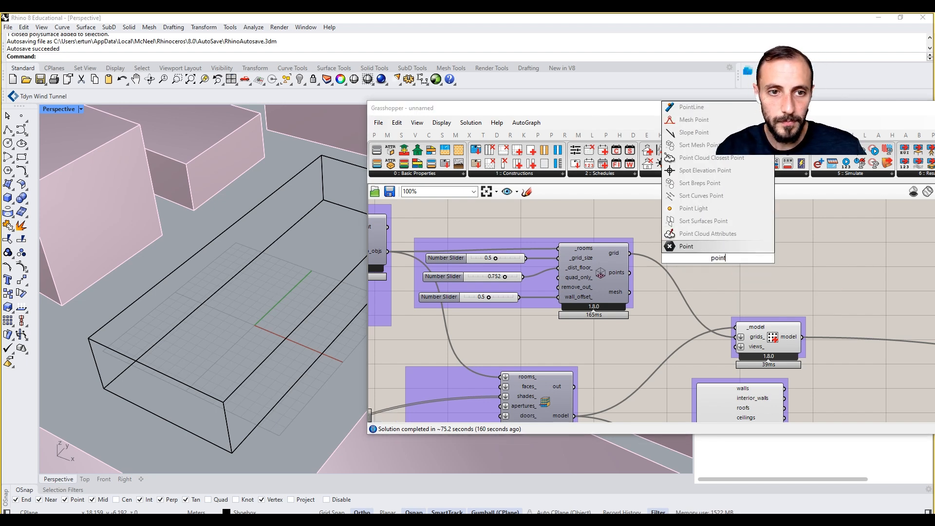
left_click(696, 247)
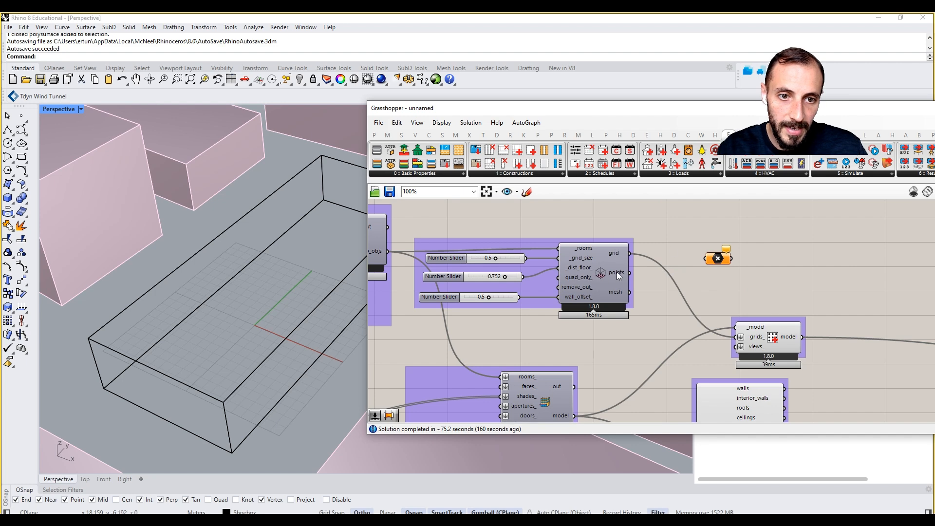
left_click_drag(630, 272, 730, 259)
right_click(730, 259)
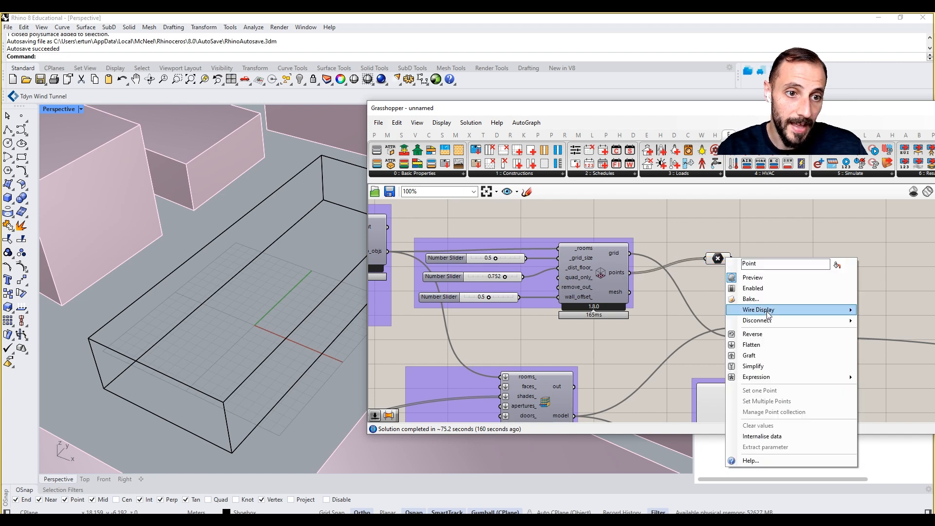
mouse_move(780, 310)
left_click(892, 331)
Move the Point parameter next to the text tag component and connect it to the Location input.
left_click_drag(719, 262, 765, 289)
scroll(716, 261, "down", 5)
scroll(927, 300, "up", 5)
scroll(729, 276, "up", 3)
left_click(775, 267)
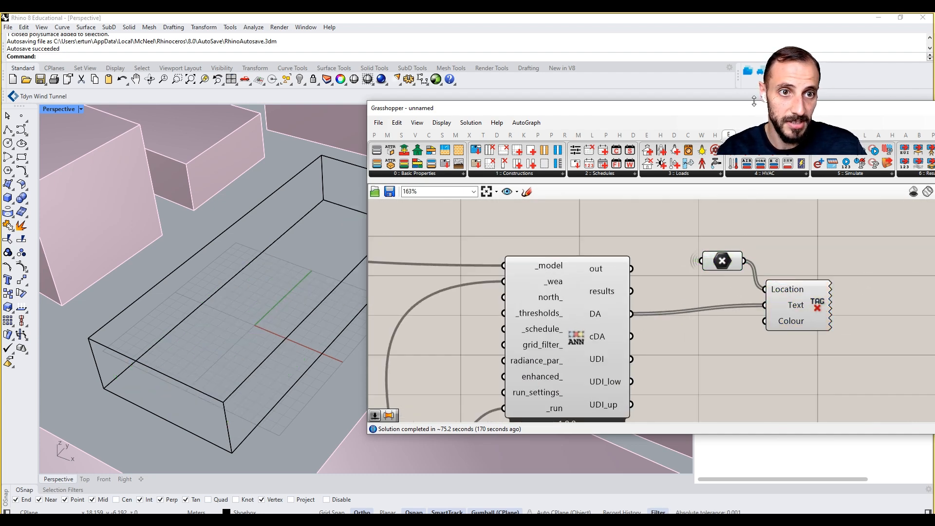
Turn off the selected-only preview mode so that all components draw their geometry, and clear the component selection.
scroll(724, 258, "down", 8)
scroll(724, 258, "down", 5)
left_click_drag(728, 213, 683, 239)
scroll(683, 239, "up", 4)
left_click_drag(776, 234, 647, 410)
scroll(643, 310, "up", 3)
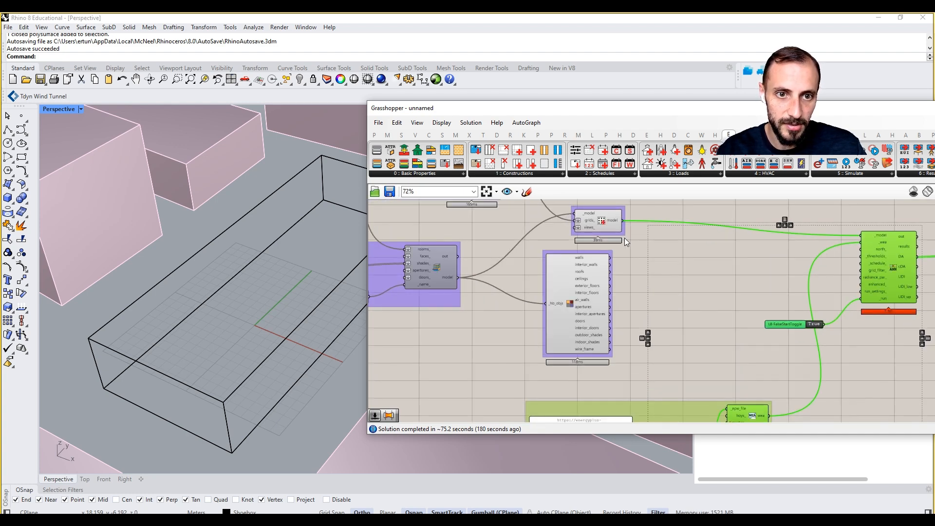
left_click_drag(727, 104, 604, 113)
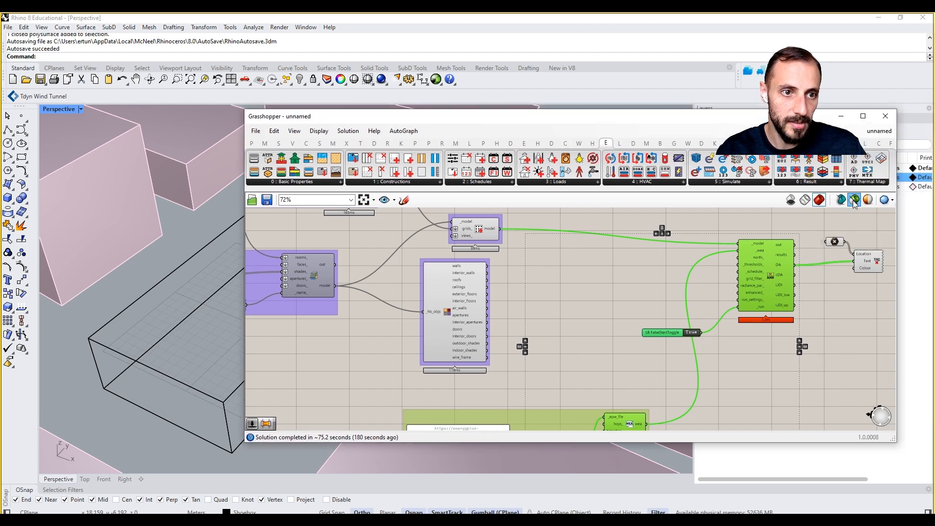
left_click(583, 307)
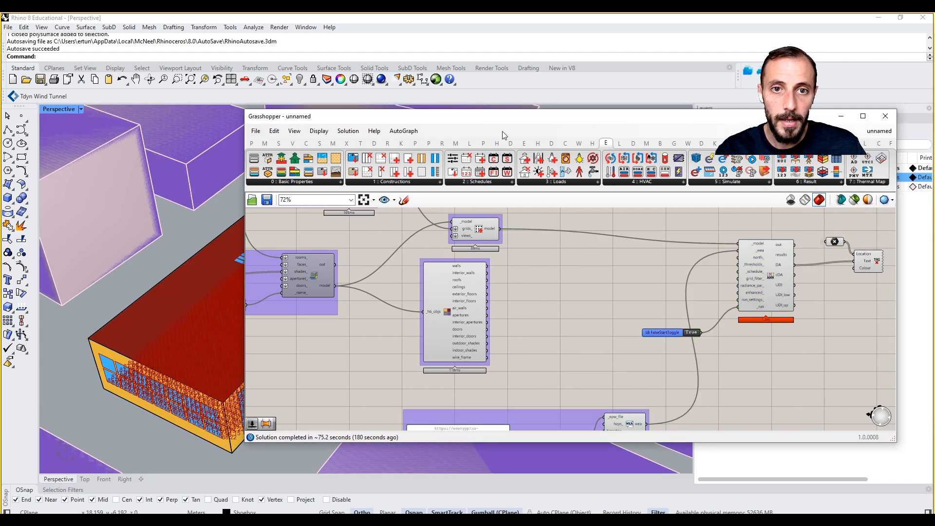
Turn off the preview of the Honeybee component that outputs the model's walls, roofs, floors and apertures.
left_click(463, 341)
right_click(534, 299)
left_click(555, 308)
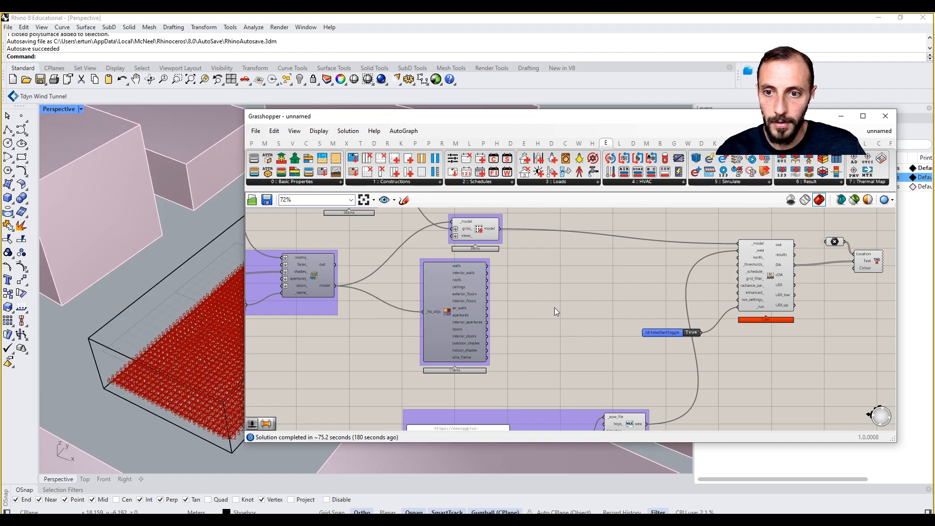
Uncover the room in the Rhino view and turn off the preview of the Point parameter feeding the text tag.
left_click_drag(407, 117, 534, 115)
scroll(310, 254, "up", 5)
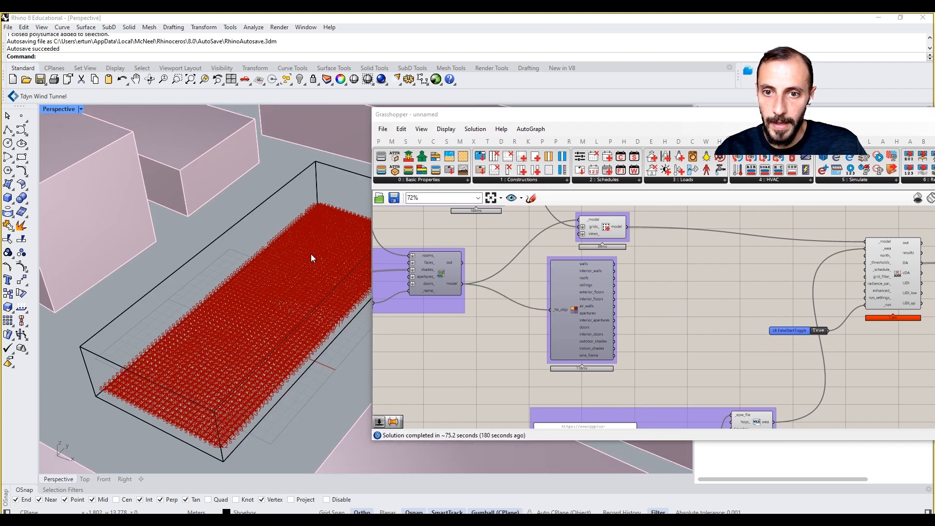
right_click_drag(838, 278, 679, 324)
left_click(801, 287)
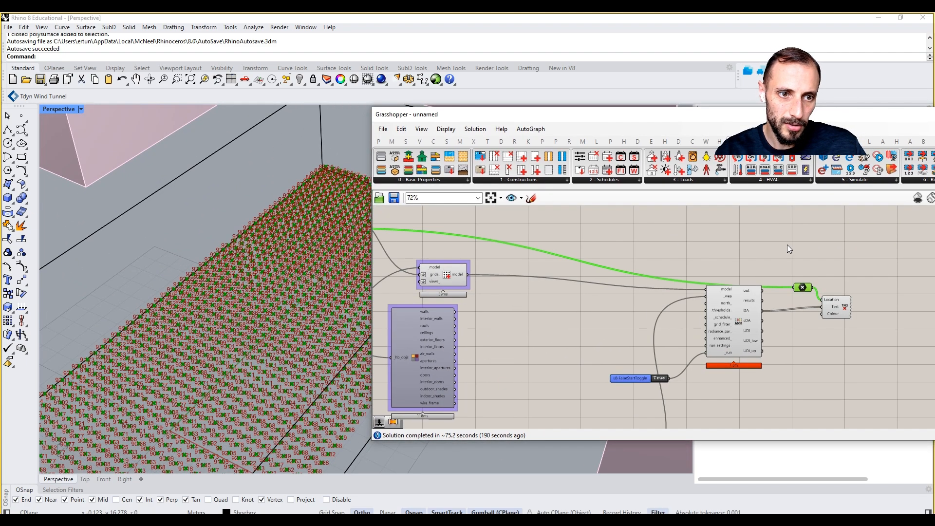
Move the text tag component farther from the annual daylight recipe and switch its tags to a smaller text size.
right_click_drag(837, 317, 711, 332)
scroll(707, 331, "up", 3)
left_click_drag(725, 319, 779, 315)
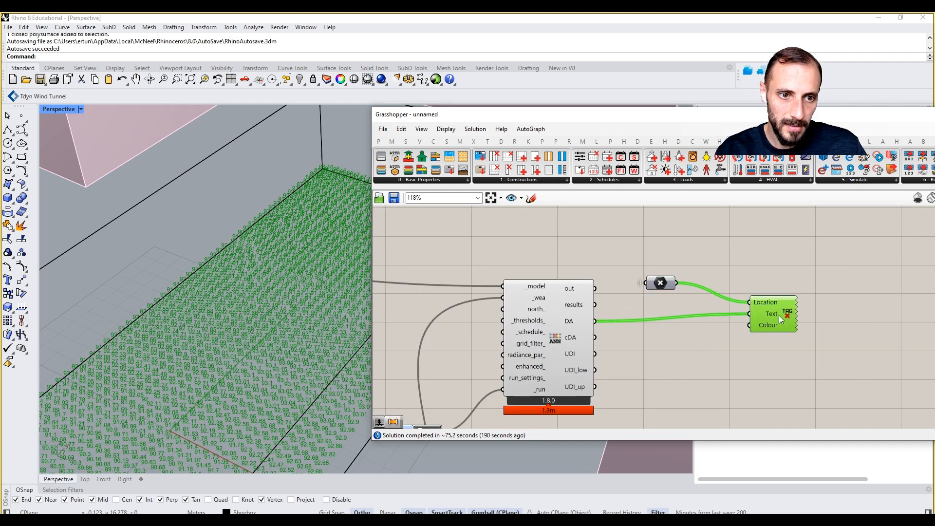
right_click(790, 313)
left_click(817, 368)
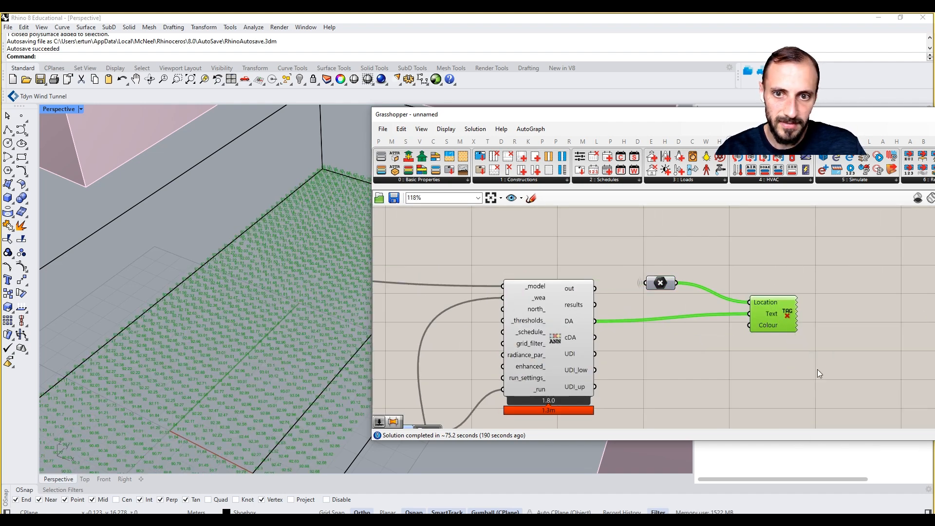
scroll(219, 332, "down", 1)
scroll(314, 263, "up", 4)
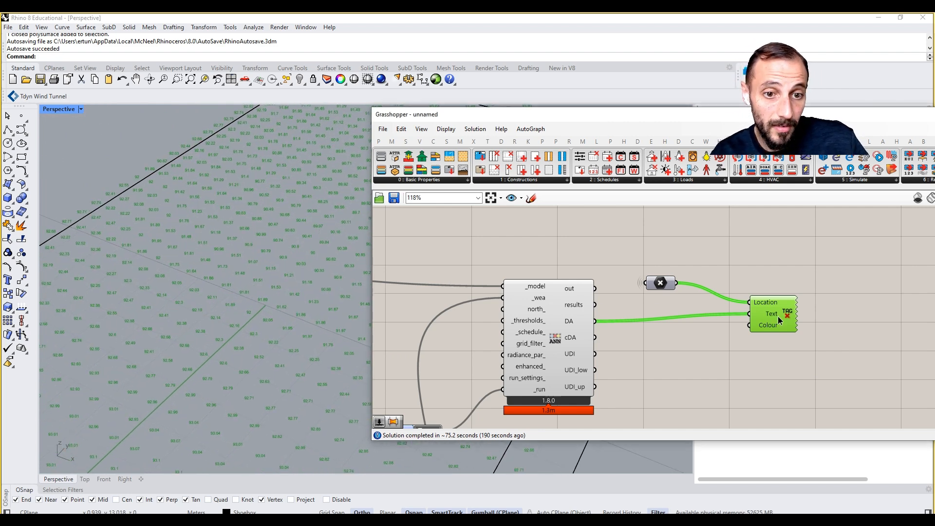
left_click_drag(770, 306, 780, 292)
left_click(779, 263)
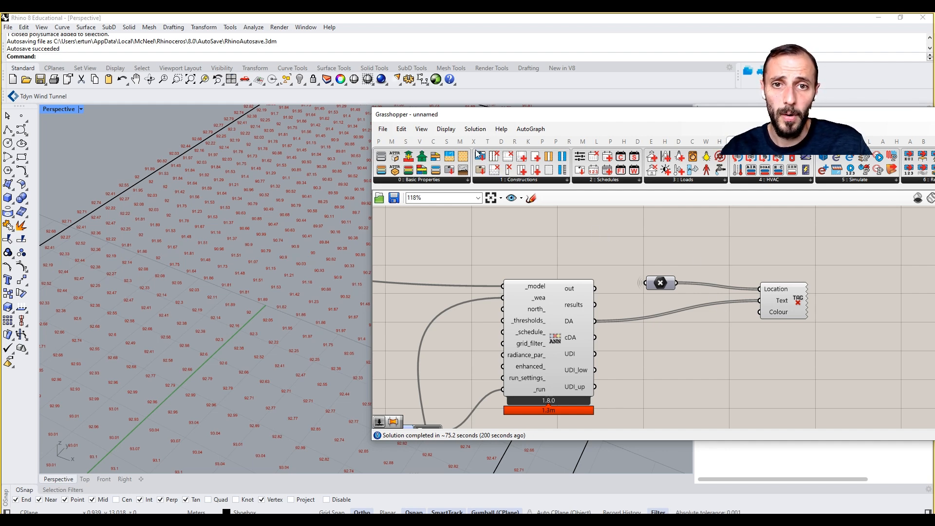
Place a Ladybug color range component with an _index_ input and colors output below the text tag component.
left_click(602, 140)
left_click_drag(611, 116, 482, 107)
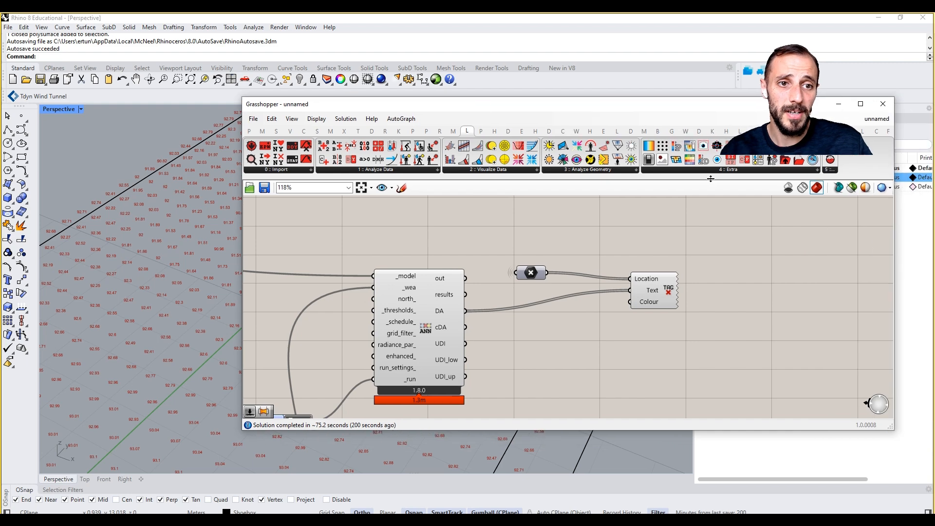
left_click(715, 176)
left_click(698, 185)
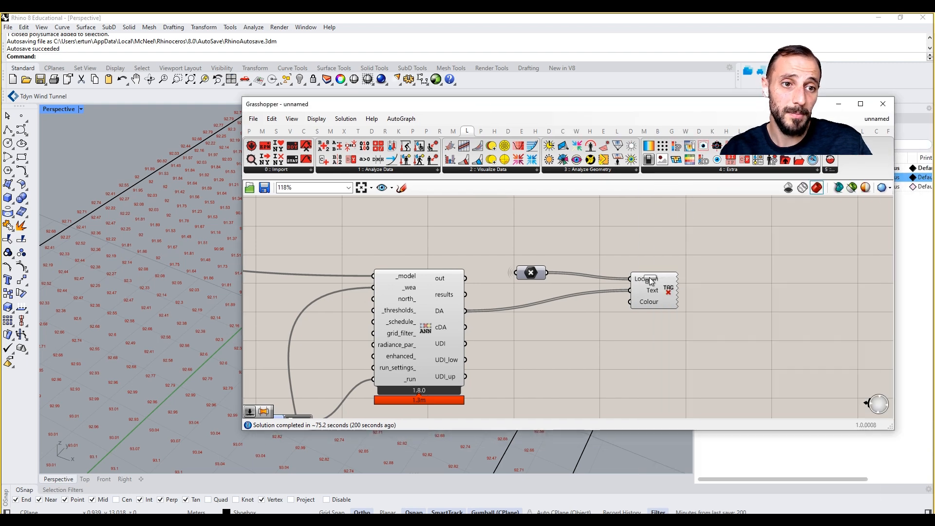
left_click(597, 377)
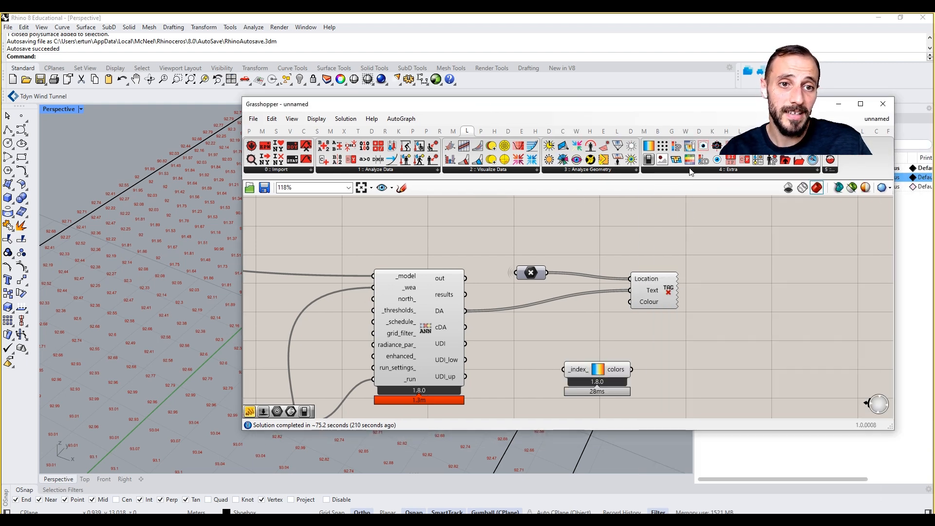
Place an LB Spatial Heatmap component beside the color range component and shift the color range clear of it.
left_click(728, 170)
left_click(684, 239)
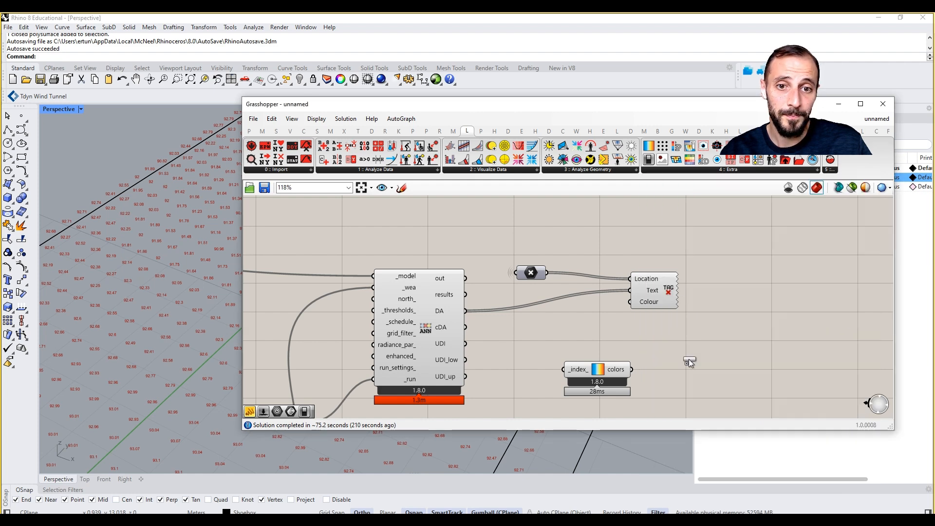
left_click(704, 375)
left_click_drag(619, 375, 595, 390)
right_click_drag(600, 371, 594, 349)
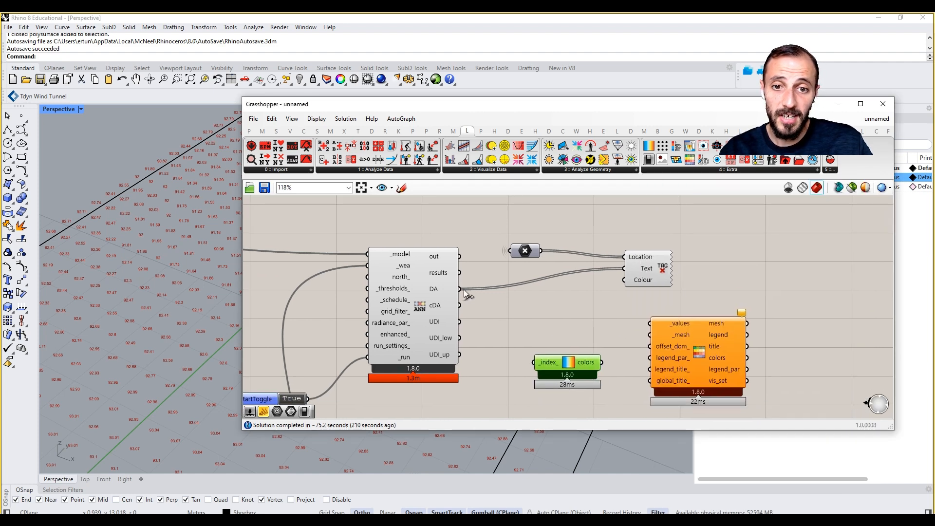
Connect the DA results to the heatmap's _values input and move the Point parameter and text tag clear of the heatmap component.
left_click_drag(461, 289, 648, 323)
left_click_drag(679, 229, 532, 280)
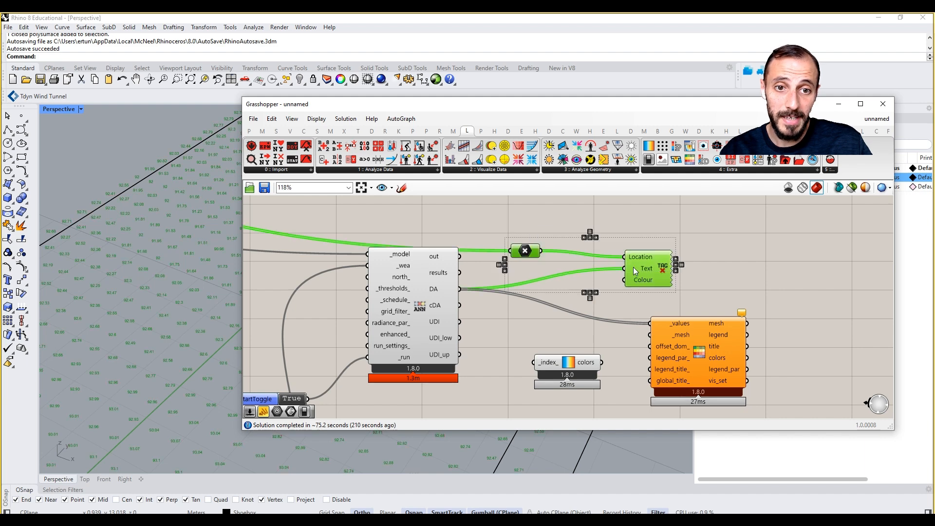
left_click_drag(635, 268, 691, 210)
Add a Mesh parameter near the sensor grid component and feed it the grid's mesh output.
right_click_drag(571, 248, 702, 282)
scroll(600, 264, "down", 4)
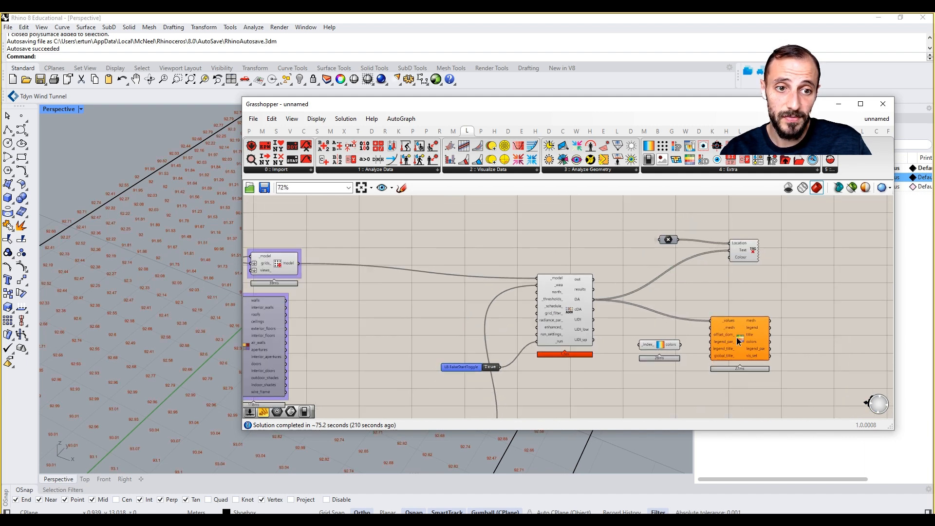
right_click_drag(364, 250, 583, 277)
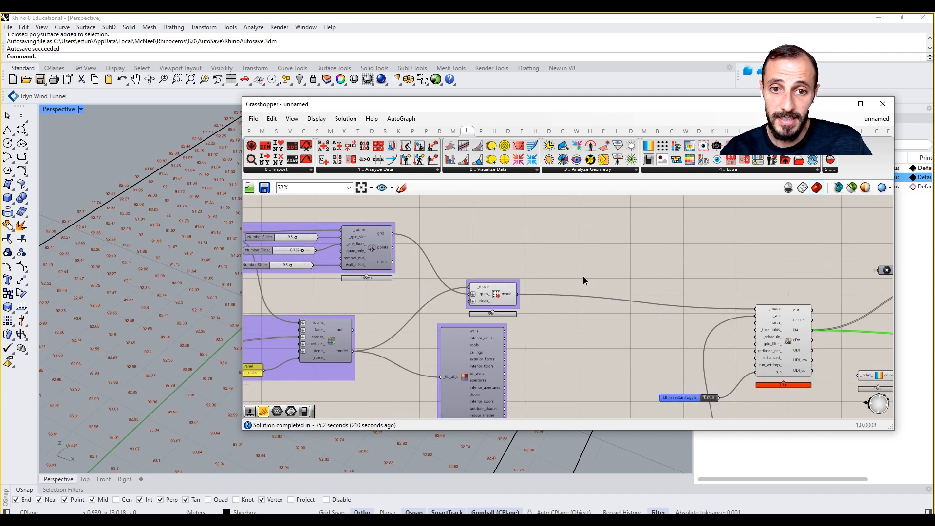
double_click(509, 255)
type("mesh")
key("Return")
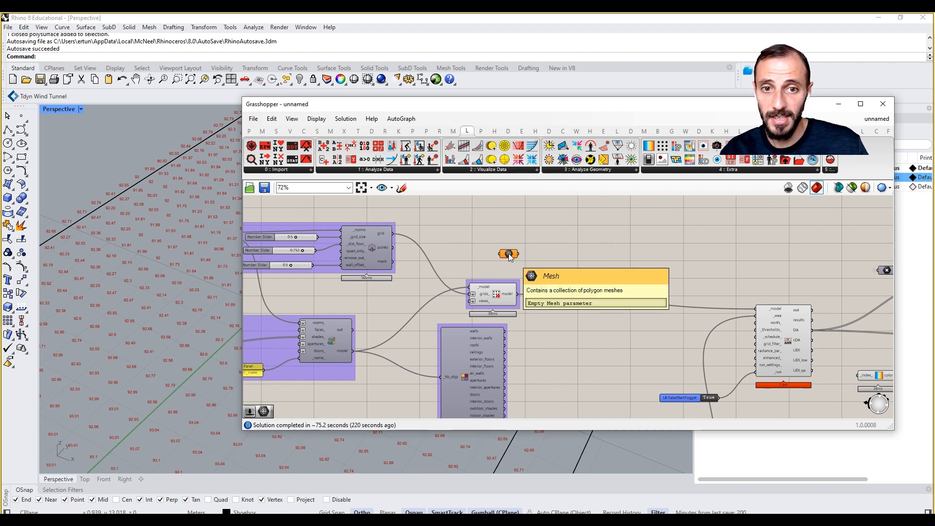
left_click_drag(392, 261, 502, 254)
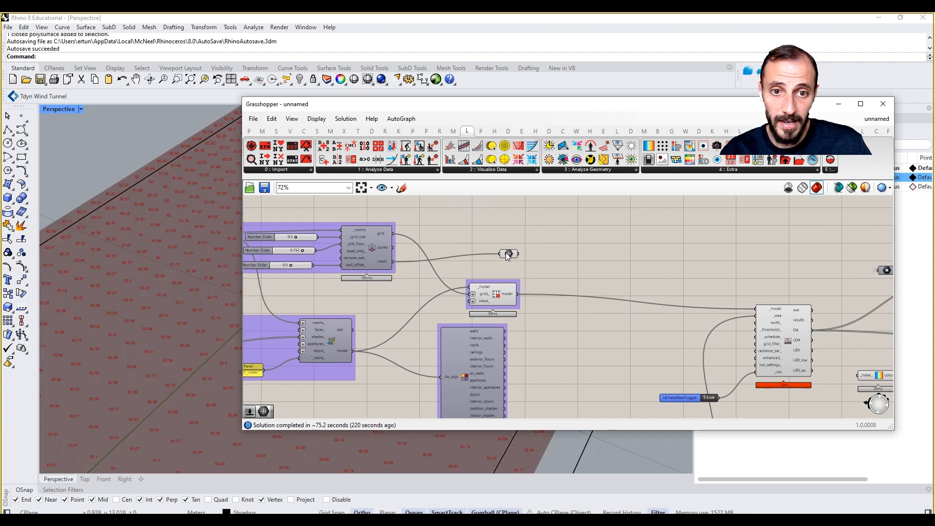
Hide the Mesh parameter's input wire, then move the parameter beside the heatmap component and connect it to _mesh.
right_click(509, 254)
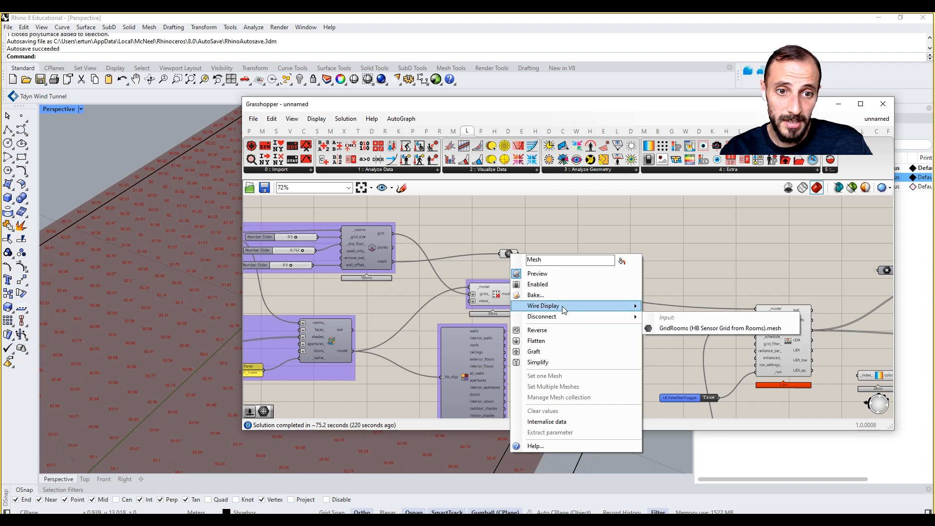
mouse_move(568, 306)
left_click(666, 333)
left_click_drag(508, 254, 745, 319)
scroll(510, 253, "down", 3)
scroll(722, 288, "up", 5)
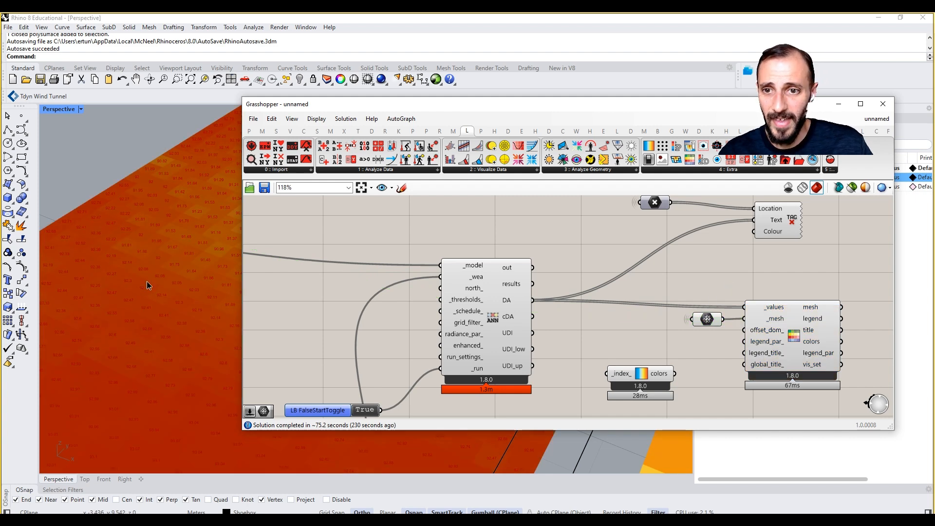
Turn off the preview of the Mesh parameter and the text tag component so only the heatmap colors the room.
scroll(156, 314, "down", 10)
right_click_drag(147, 282, 186, 323)
scroll(156, 312, "down", 7)
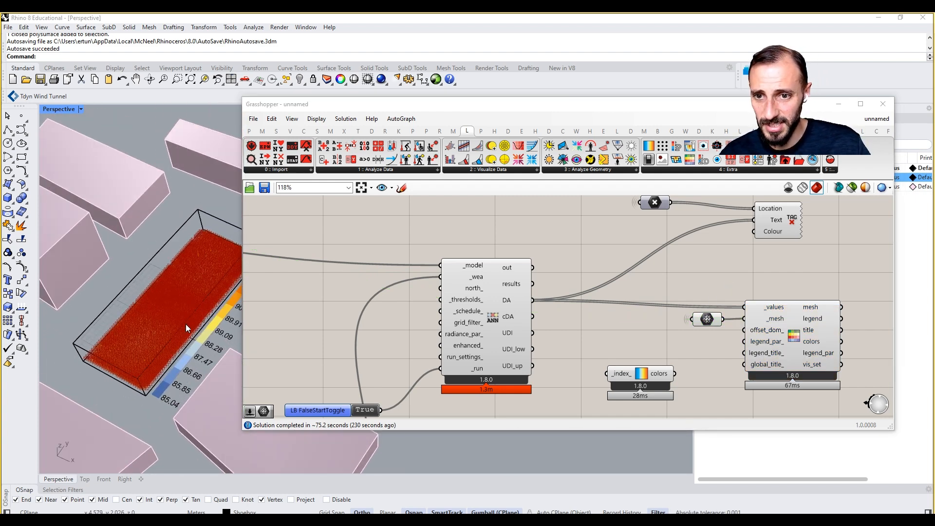
left_click(708, 322)
right_click(708, 320)
left_click(712, 293)
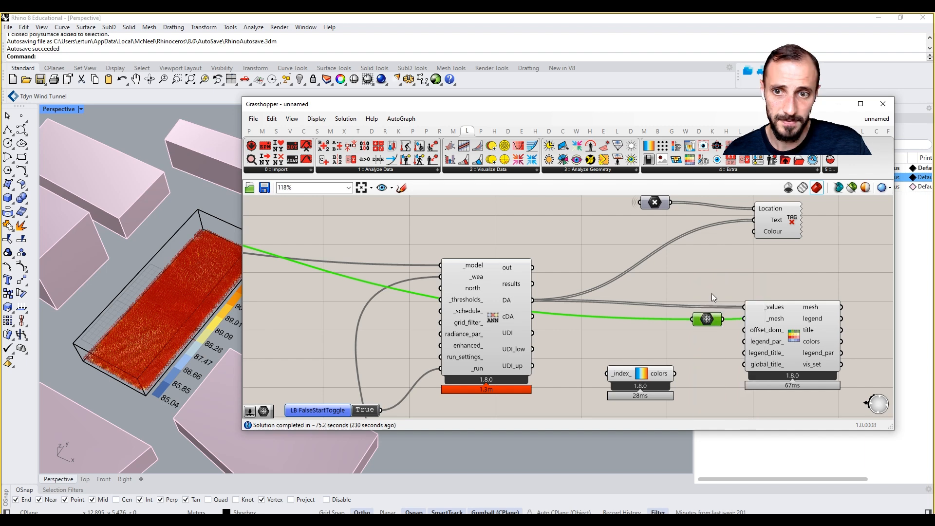
left_click(768, 234)
right_click(764, 265)
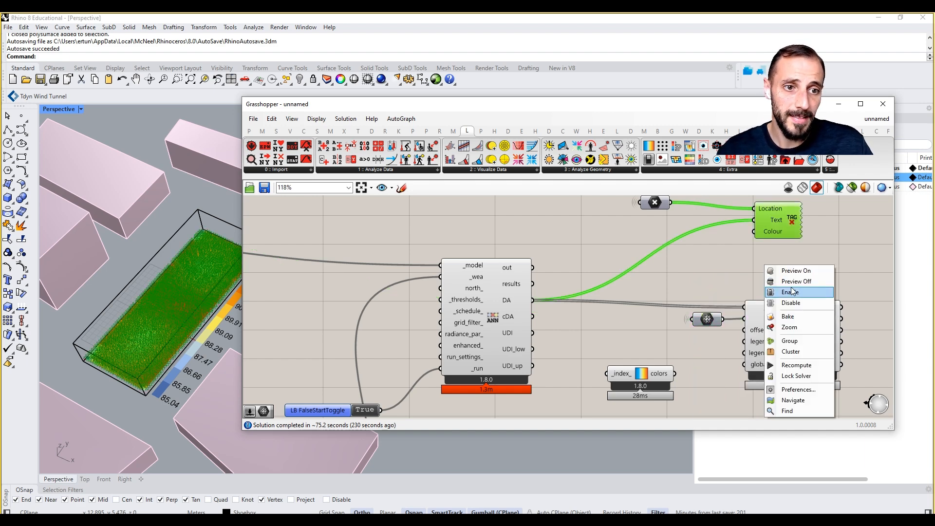
left_click(791, 280)
left_click(787, 266)
Move the heatmap component farther from the Mesh parameter and shift the color range component toward it.
right_click_drag(788, 266, 643, 245)
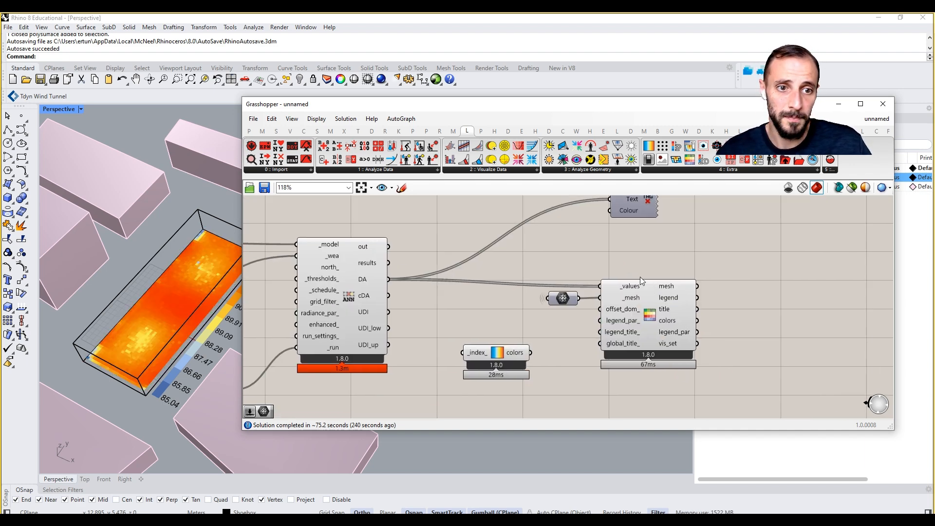
left_click_drag(644, 313, 696, 313)
left_click(524, 335)
left_click_drag(522, 357, 557, 357)
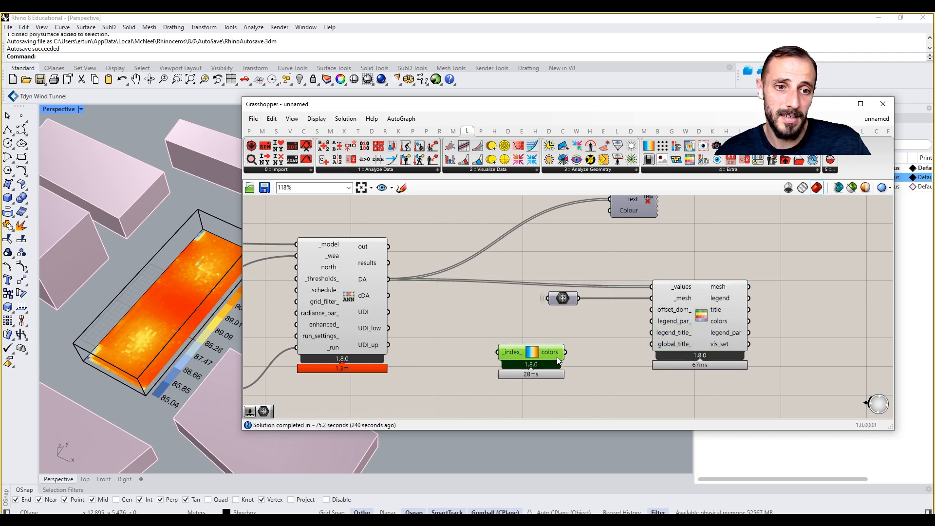
right_click_drag(559, 338, 537, 327)
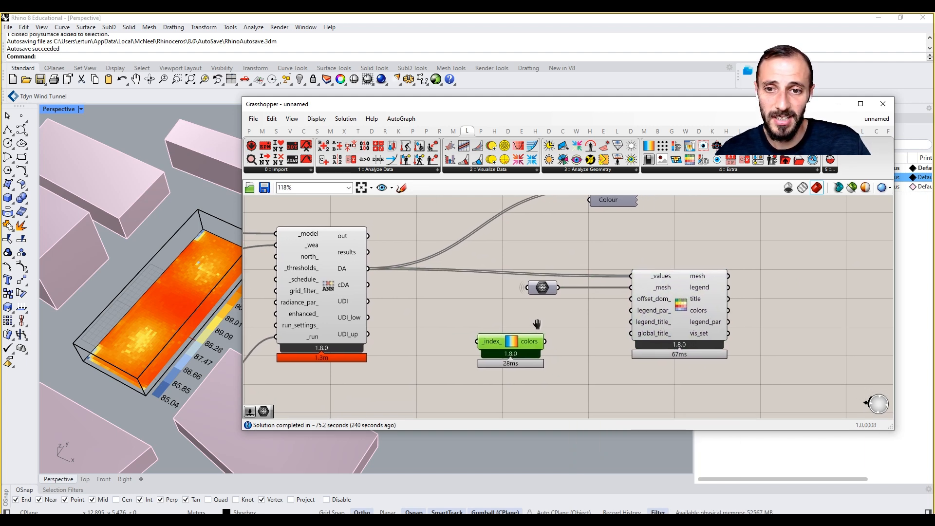
left_click_drag(545, 341, 592, 331)
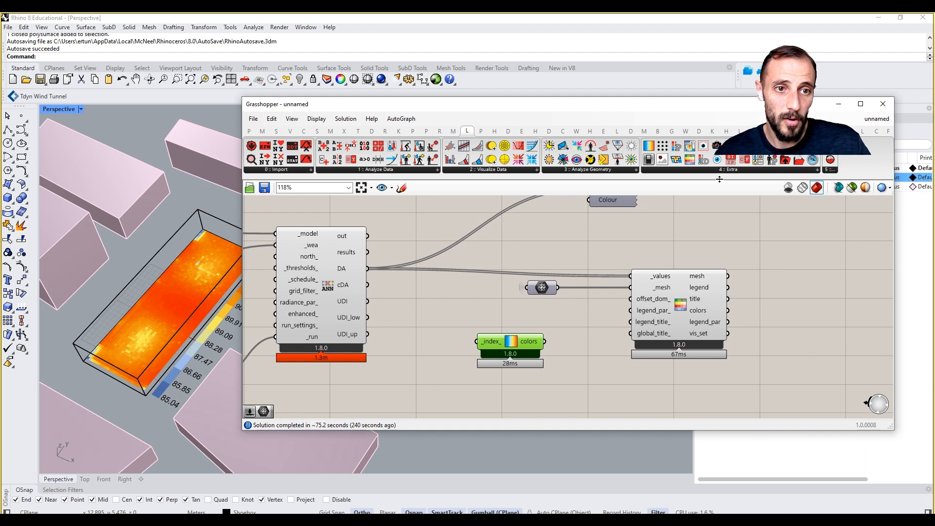
Place an LB Legend Parameters component below the heatmap component and arrange the color range clear beside it.
left_click(714, 169)
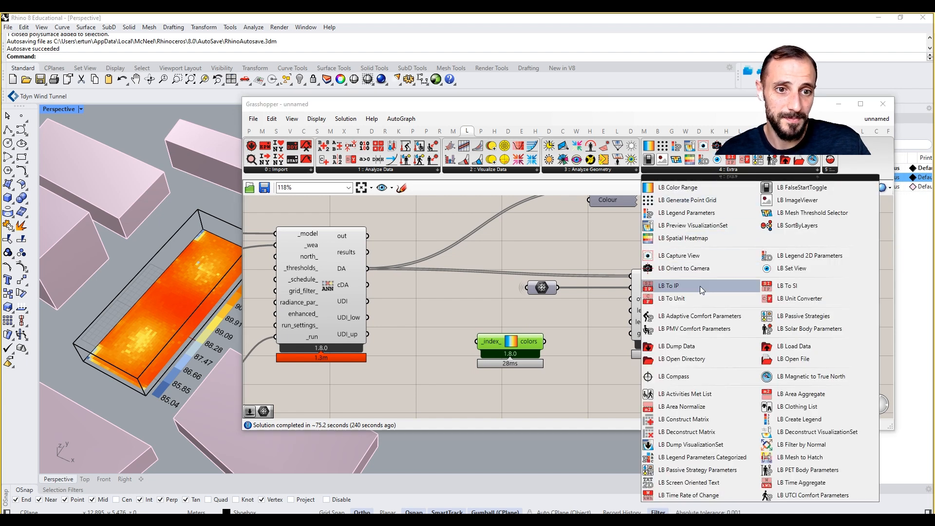
left_click(701, 215)
left_click(583, 355)
right_click_drag(584, 355, 606, 296)
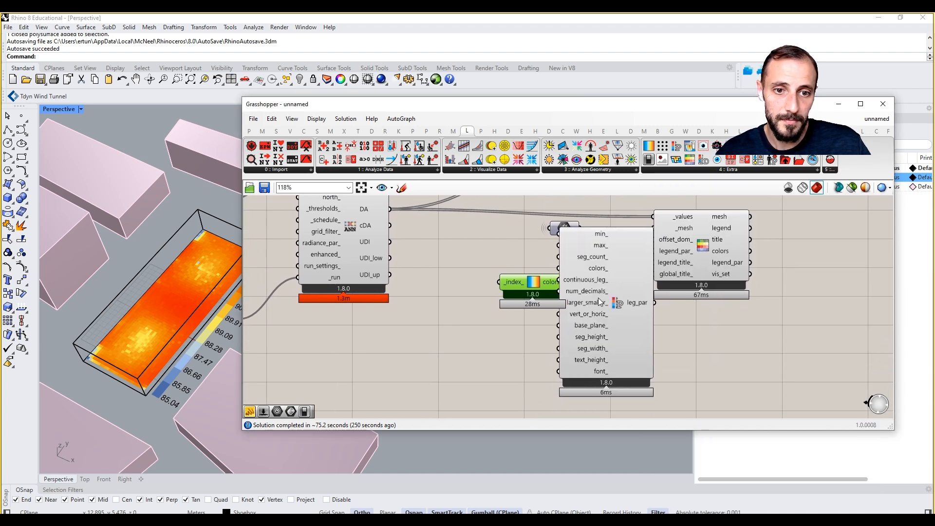
left_click_drag(604, 298, 669, 365)
left_click_drag(534, 286, 458, 362)
left_click_drag(673, 341, 593, 331)
left_click(489, 324)
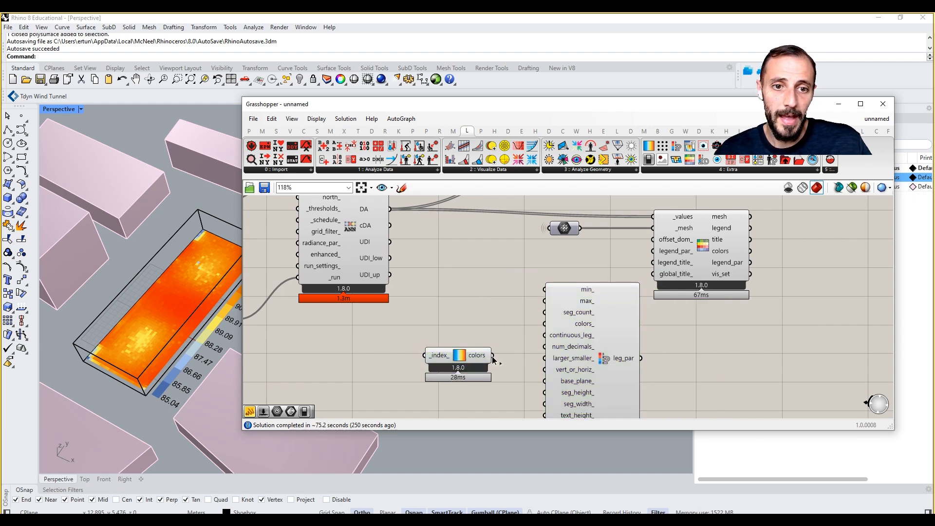
Add number sliders of 0 and 100 and connect them to the legend parameters' min_ and max_ inputs.
right_click_drag(148, 343, 218, 297)
right_click(192, 408)
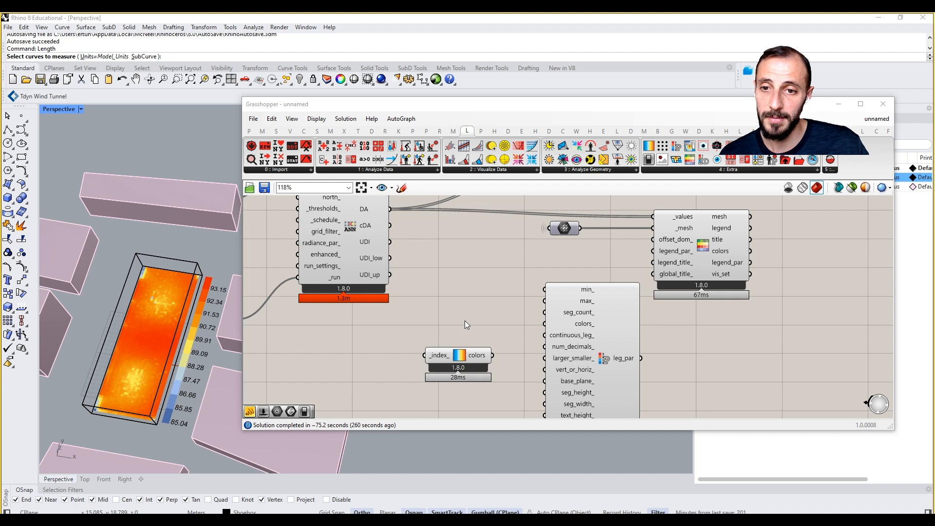
double_click(479, 301)
type("0")
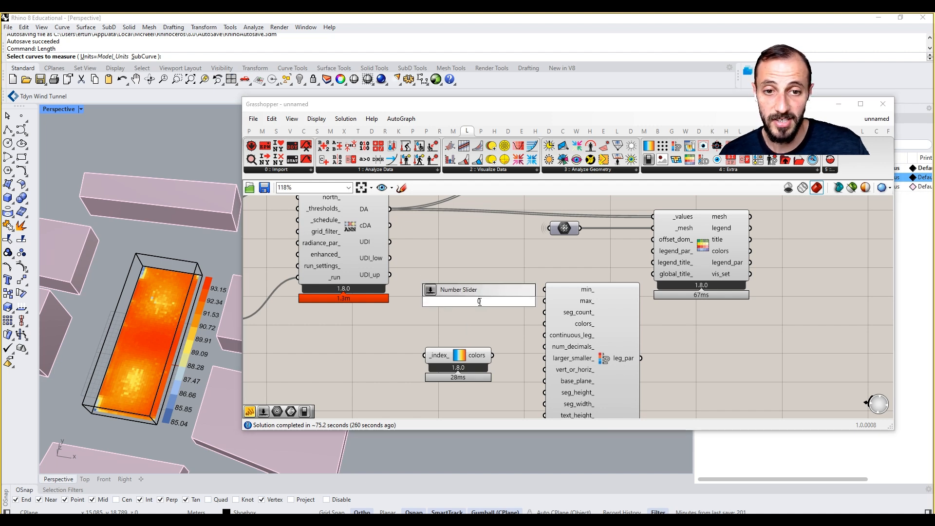
key("Return")
double_click(480, 320)
type("100")
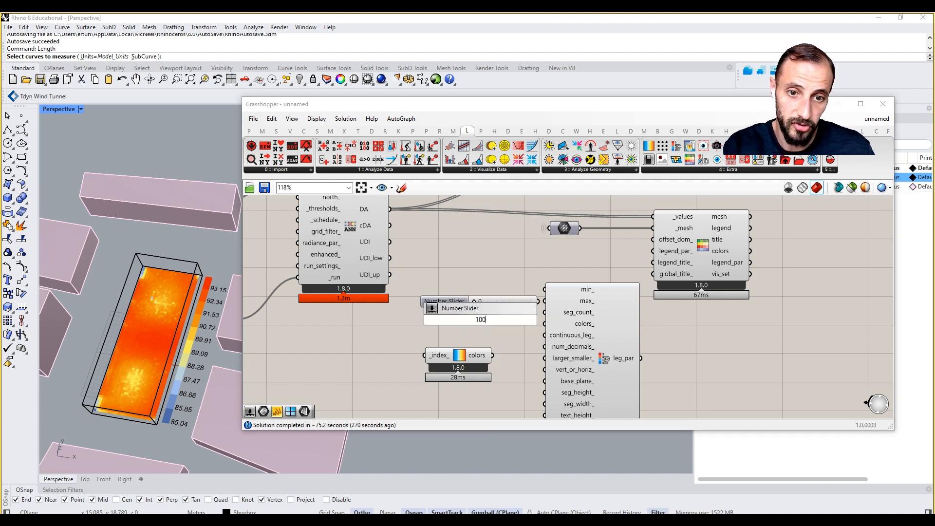
key("Return")
left_click_drag(510, 301, 505, 321)
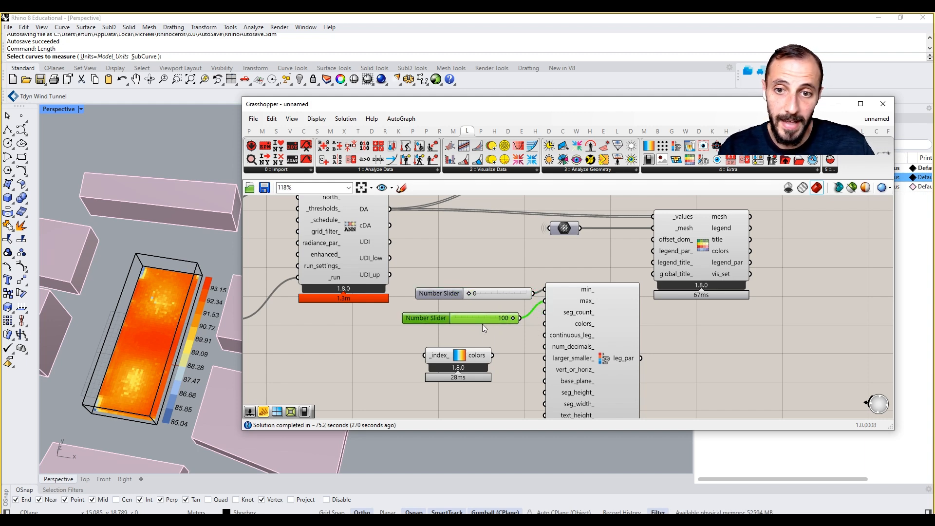
Feed the color range, driven by an index slider of 3, into colors_ and connect leg_par to the heatmap's legend_par_ input.
left_click_drag(493, 356, 545, 324)
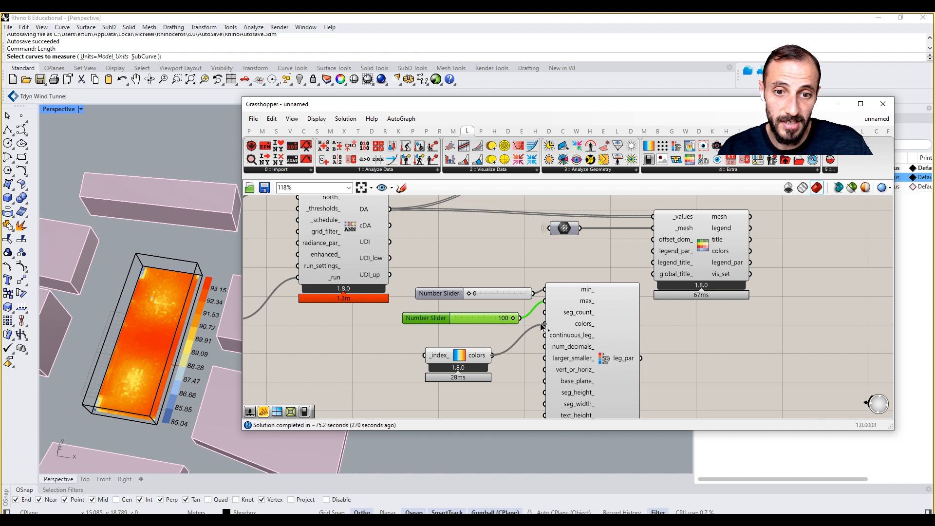
double_click(395, 356)
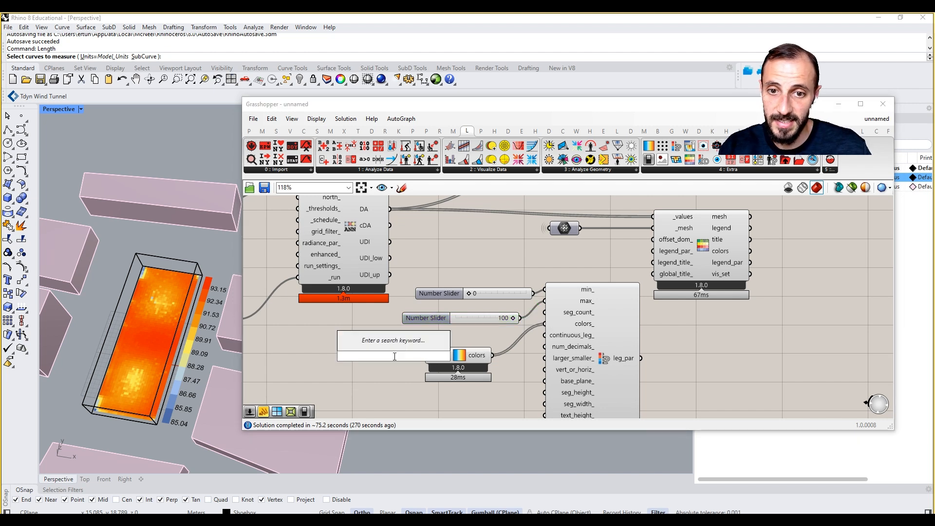
type("3")
key("Return")
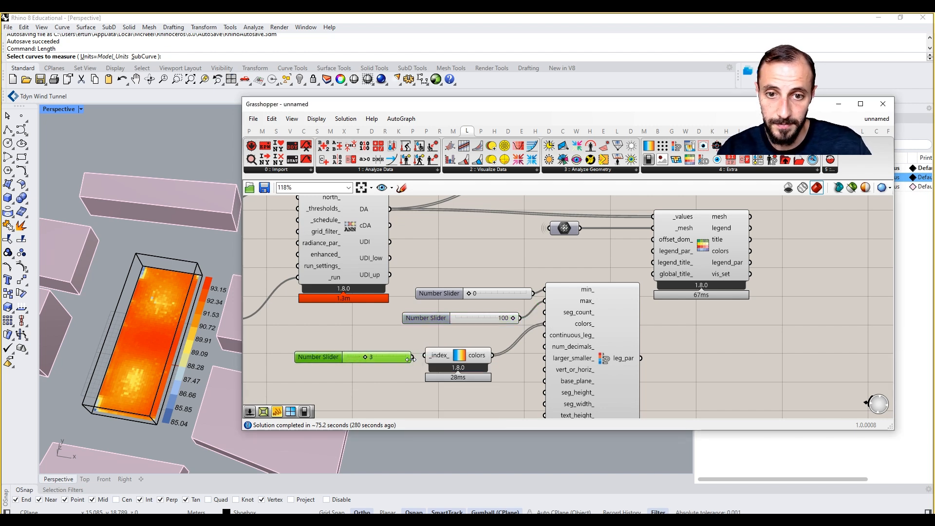
left_click_drag(422, 355, 424, 356)
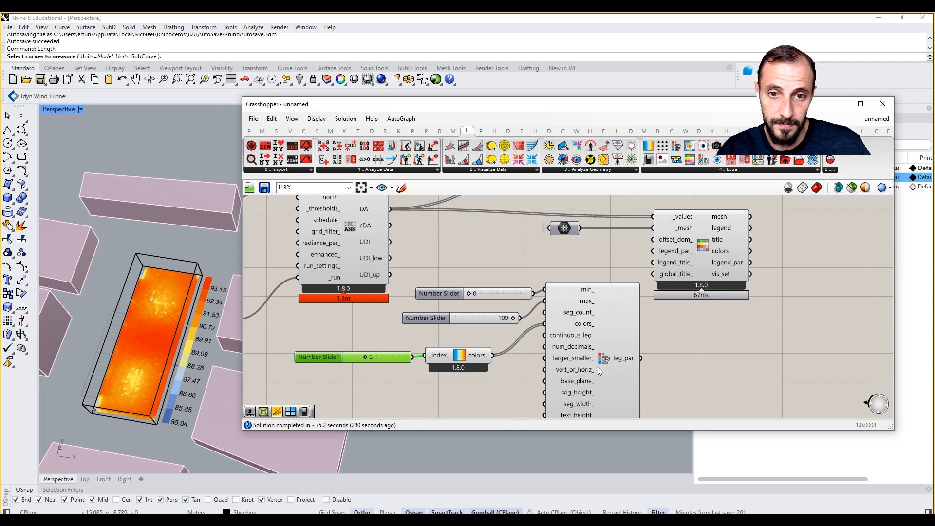
left_click_drag(641, 359, 654, 251)
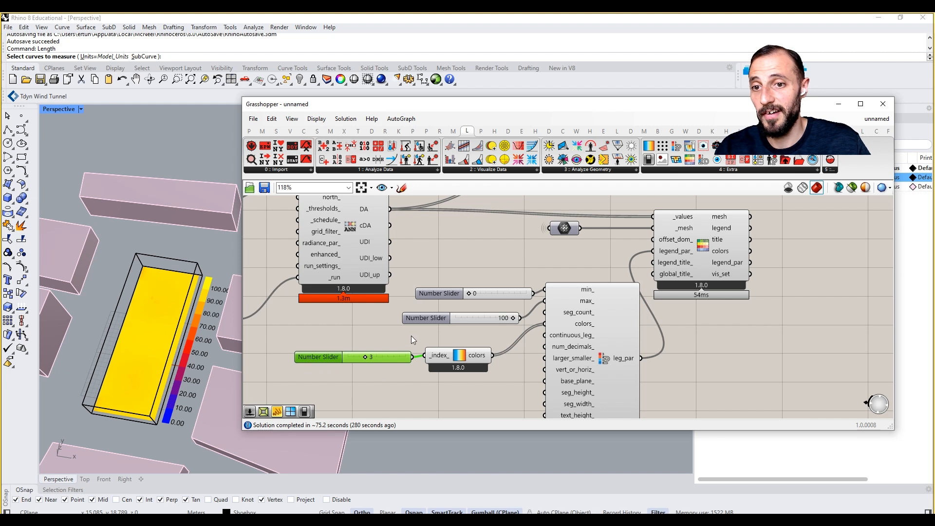
Try a legend minimum of 95 and return its slider to 0.
right_click_drag(355, 341, 397, 336)
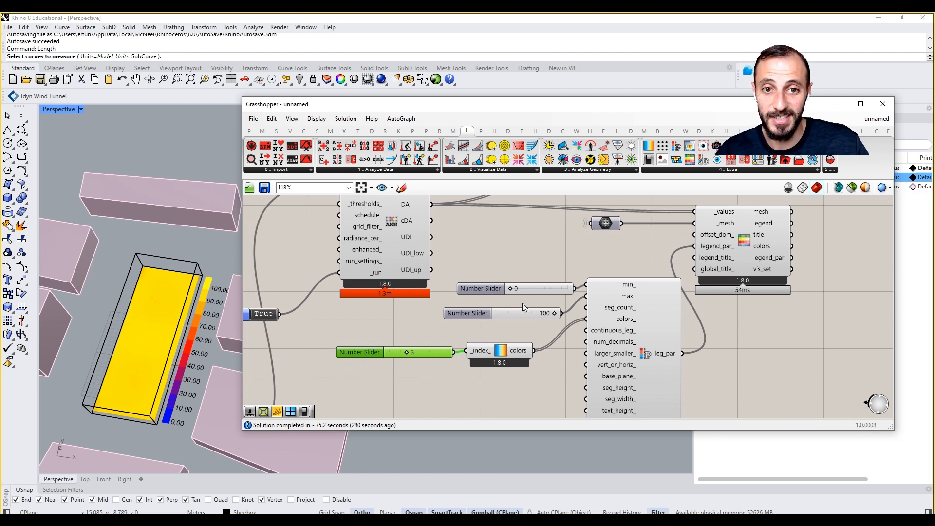
right_click_drag(150, 369, 155, 353, "shift")
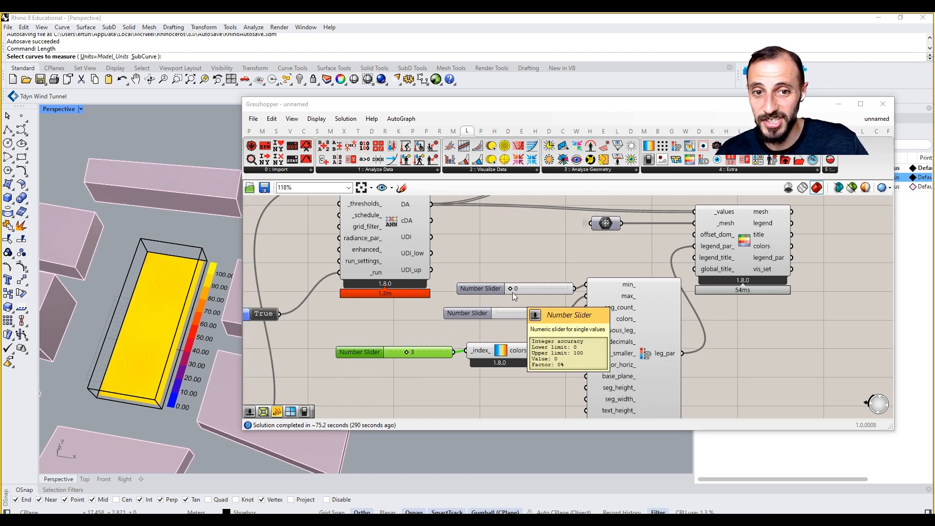
double_click(528, 288)
type("95")
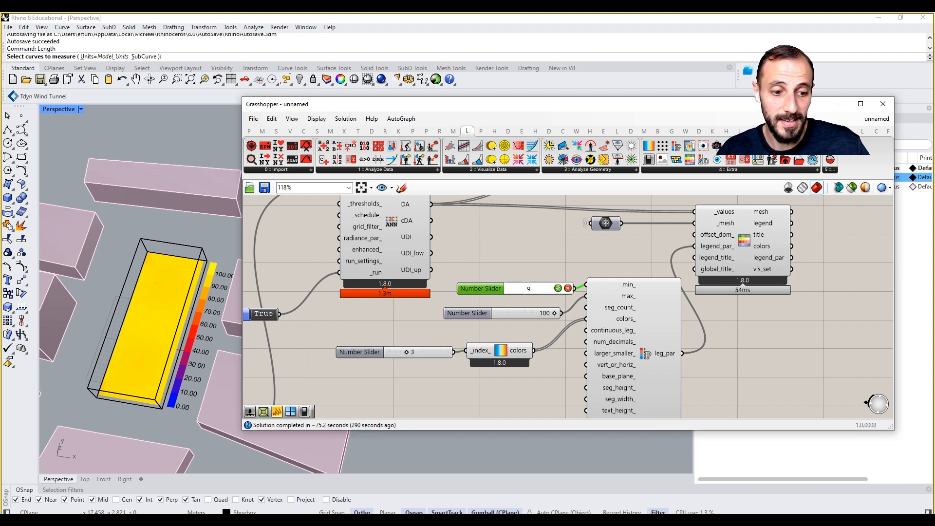
key("Return")
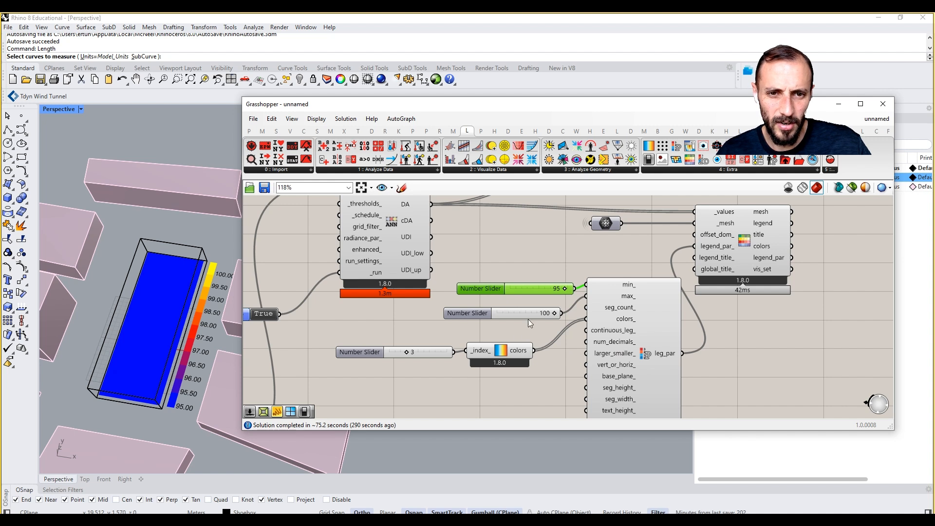
left_click_drag(565, 289, 485, 297)
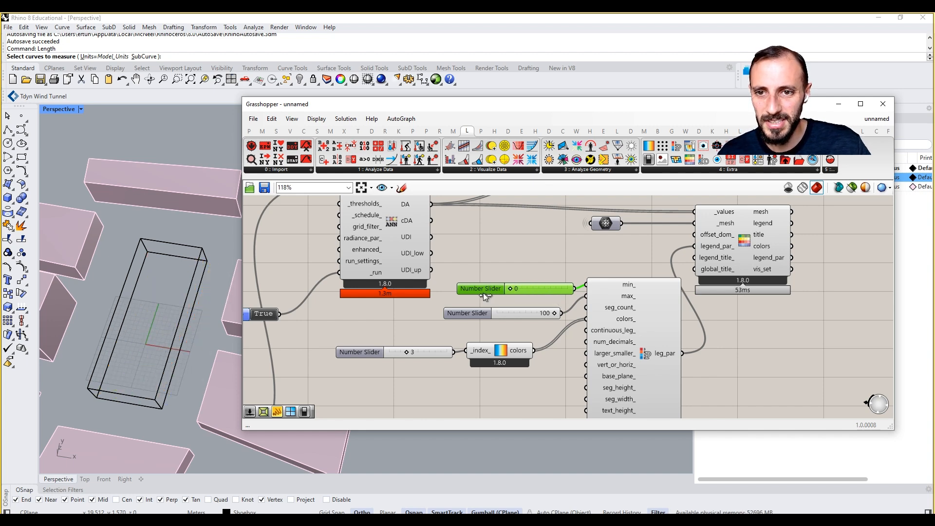
Set the color range index slider to 6 and the legend minimum slider to 80.
left_click_drag(409, 355, 422, 355)
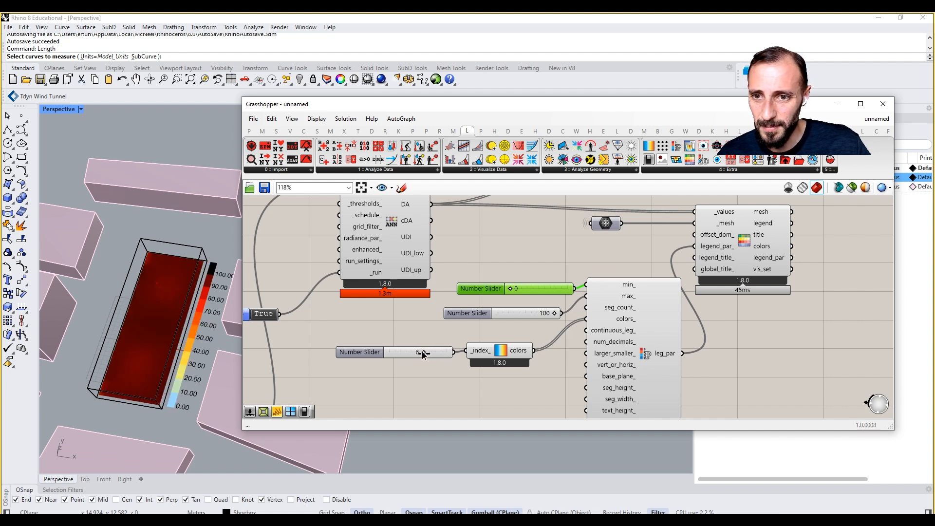
scroll(214, 341, "up", 2)
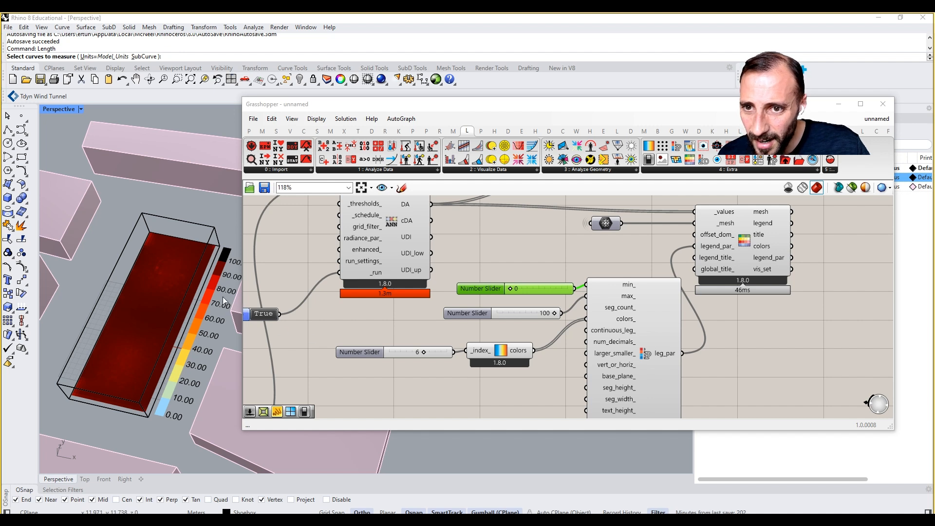
left_click(535, 293)
double_click(535, 294)
type("80")
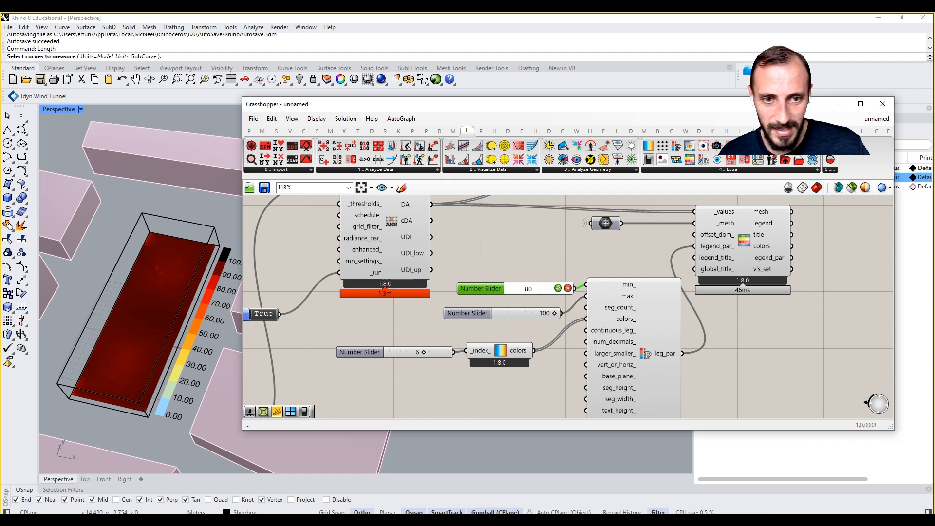
key("Return")
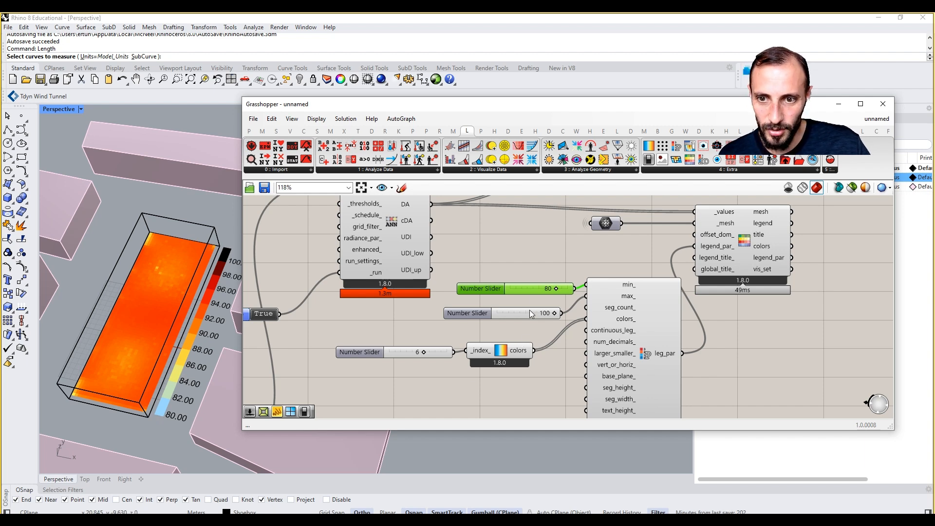
Set the legend minimum slider to 0.
double_click(536, 287)
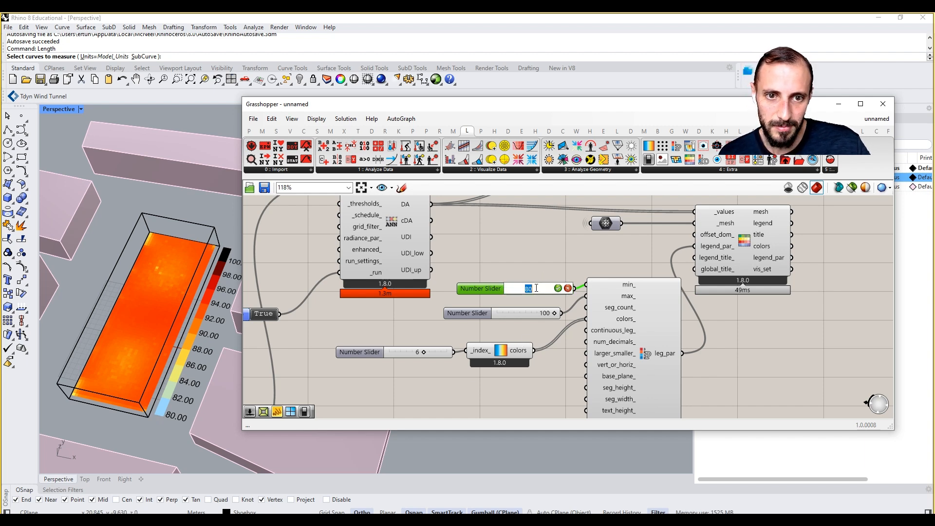
type("0")
key("Return")
left_click(557, 268)
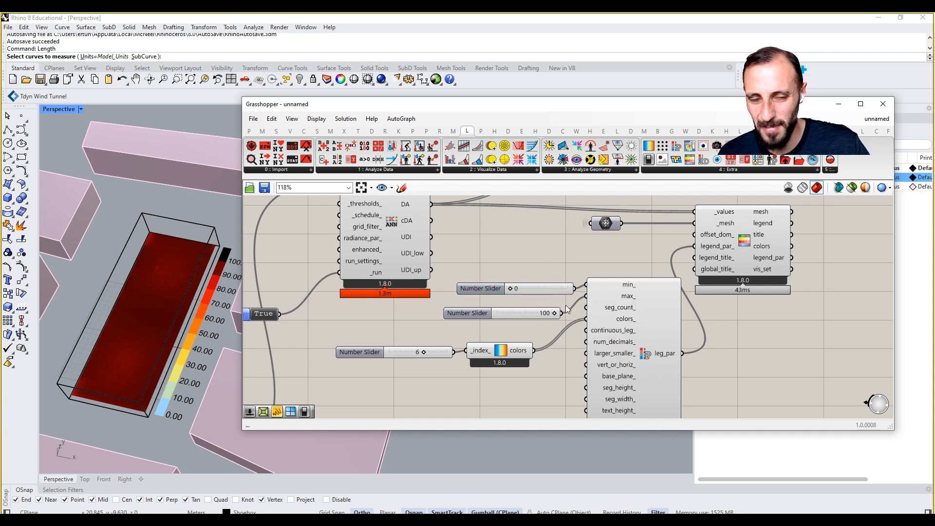
Move the heatmap component farther away from the legend parameters component to space out the wiring.
right_click_drag(670, 317, 627, 304)
right_click_drag(554, 346, 510, 350)
left_click_drag(648, 262, 753, 263)
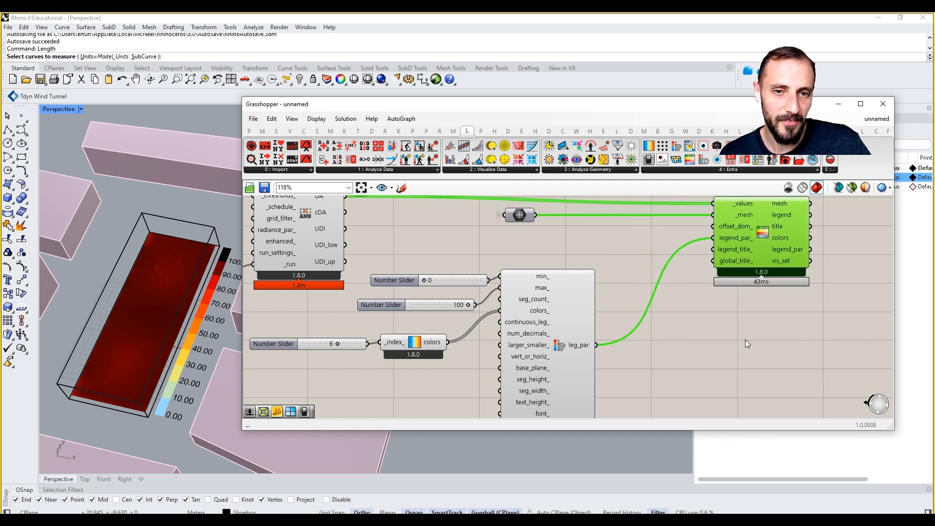
Turn on the preview of the text tag component that shows the DA results.
right_click_drag(746, 341, 719, 390)
left_click(644, 306)
right_click_drag(644, 306, 627, 363)
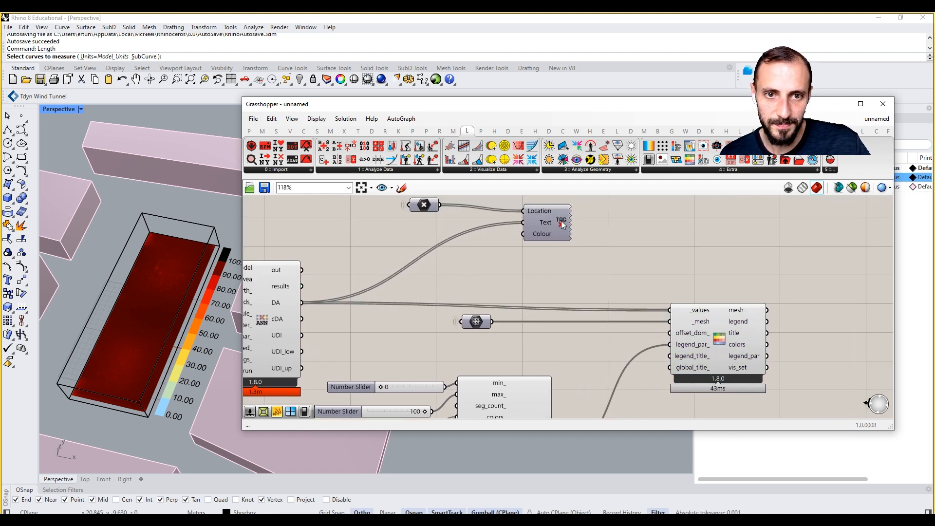
left_click(561, 221)
middle_click(650, 222)
left_click(658, 228)
left_click(615, 263)
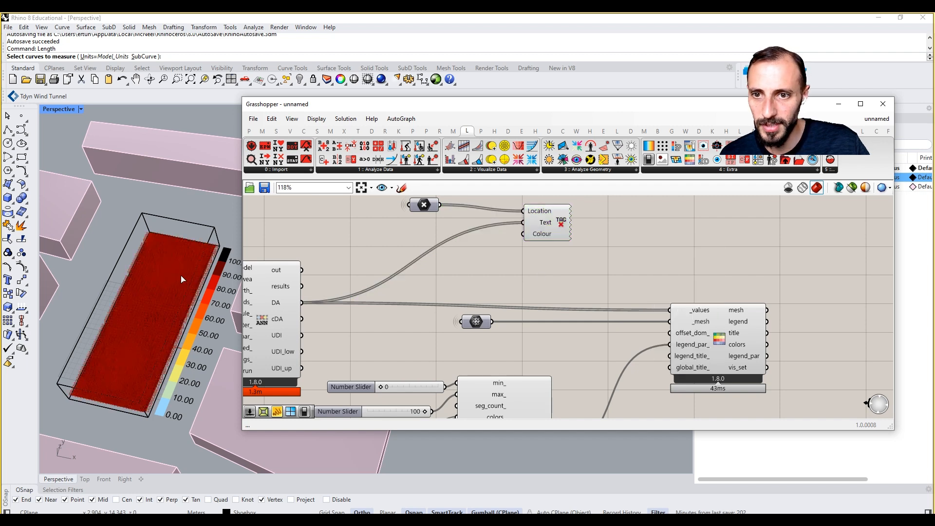
Move the Grasshopper window aside and examine the daylight autonomy text tags up close along the heatmap's edges and corners.
scroll(182, 279, "up", 10)
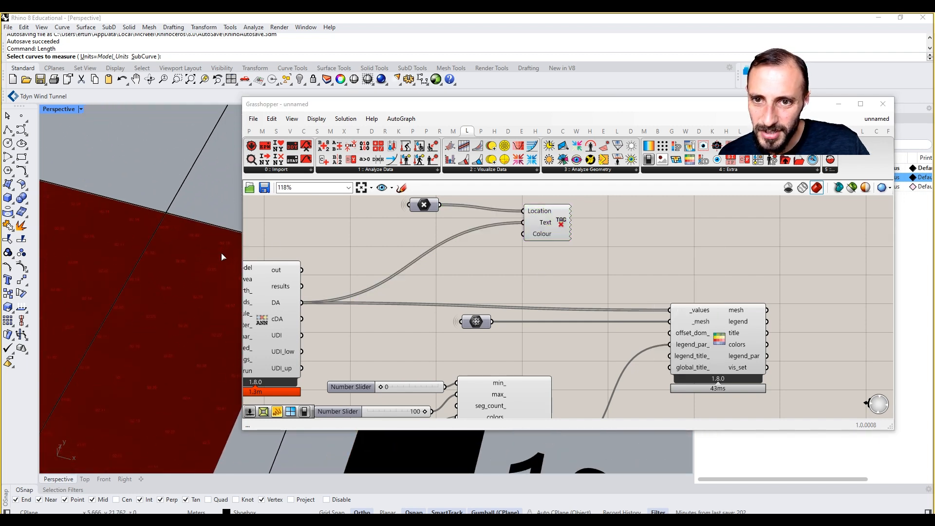
left_click_drag(335, 103, 641, 96)
scroll(314, 280, "down", 4)
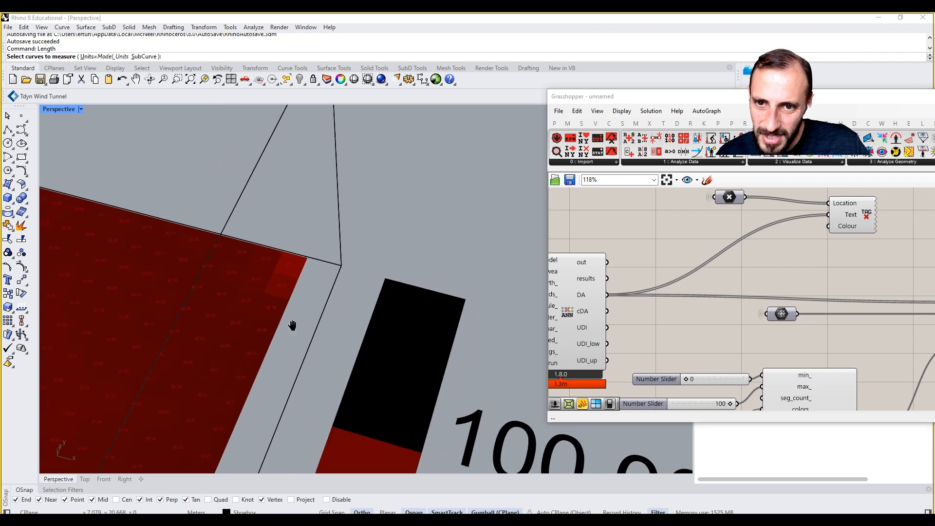
scroll(293, 326, "down", 8)
scroll(223, 405, "up", 4)
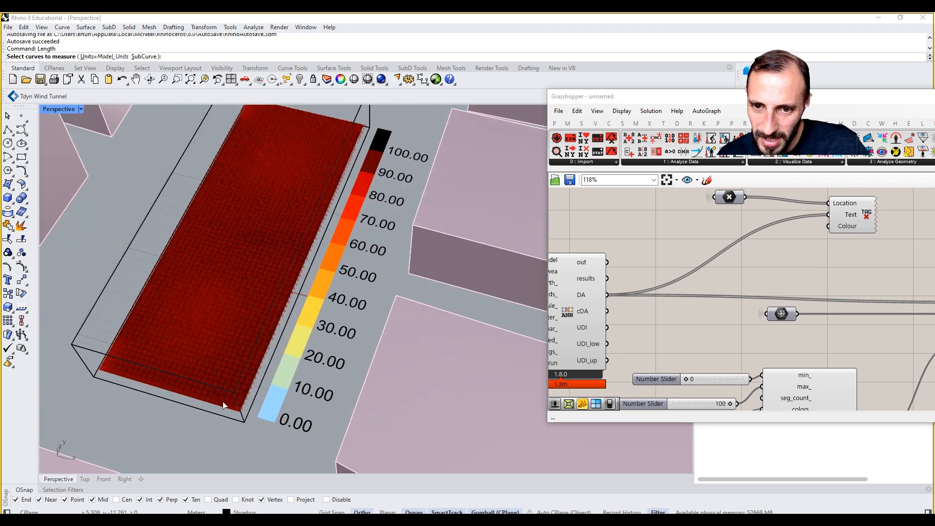
scroll(224, 408, "up", 10)
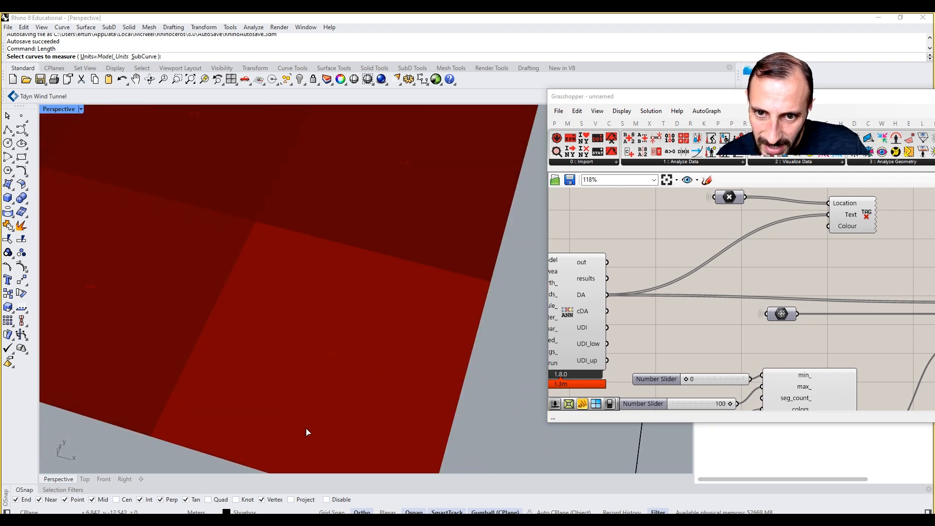
scroll(306, 432, "down", 10)
scroll(274, 317, "up", 9)
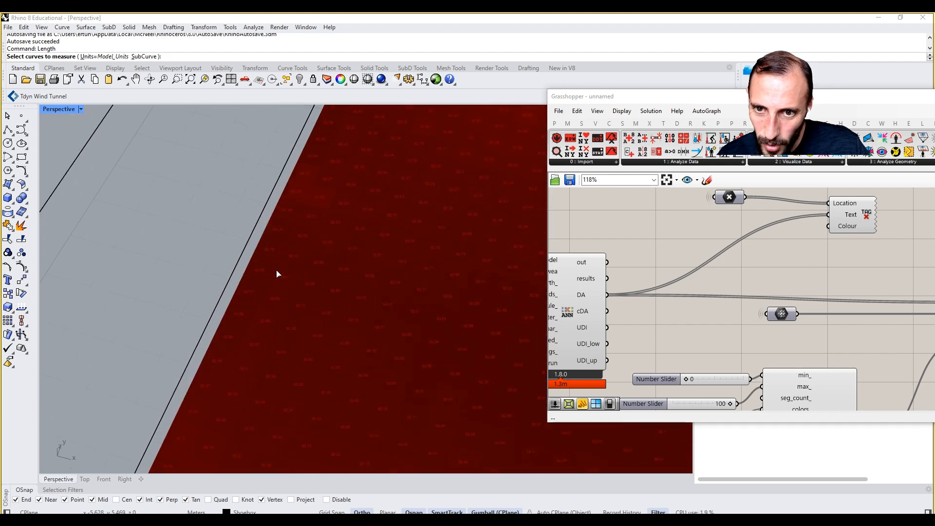
scroll(276, 274, "down", 10)
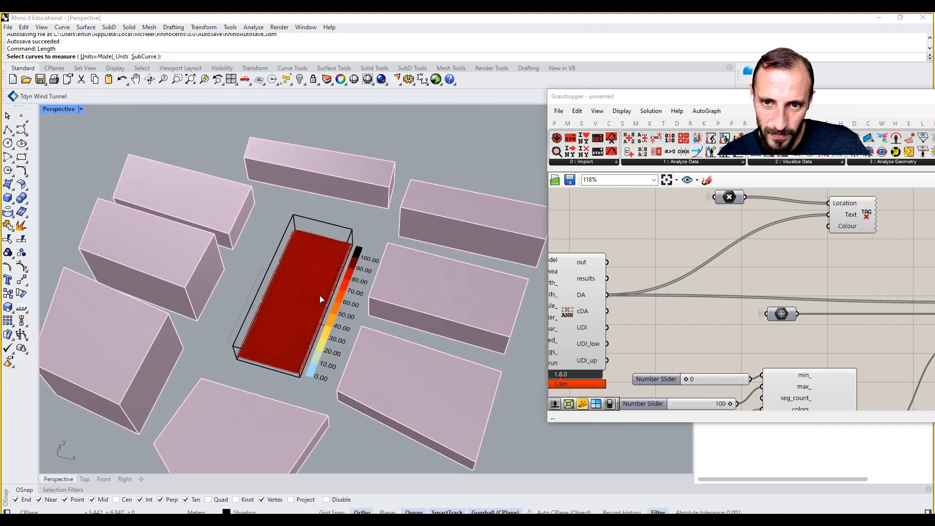
scroll(399, 321, "up", 3)
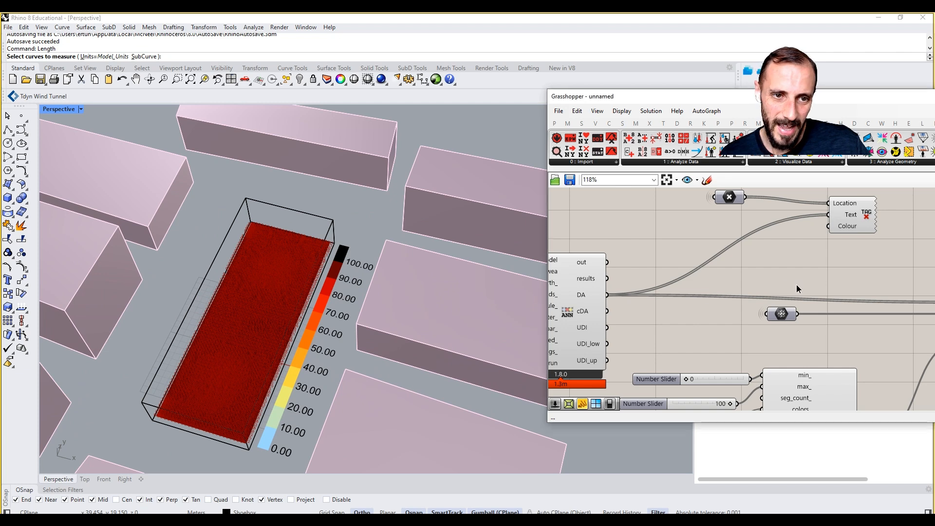
Turn off the preview of the text tag component so only the heatmap is displayed.
right_click_drag(797, 284, 756, 296)
scroll(757, 297, "down", 4)
scroll(782, 320, "up", 4)
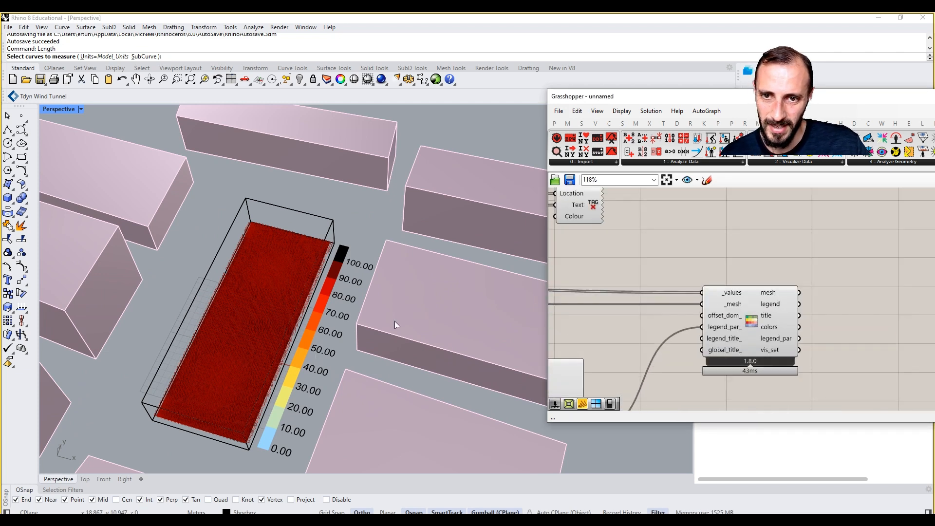
scroll(768, 308, "down", 2)
left_click(655, 224)
right_click(692, 214)
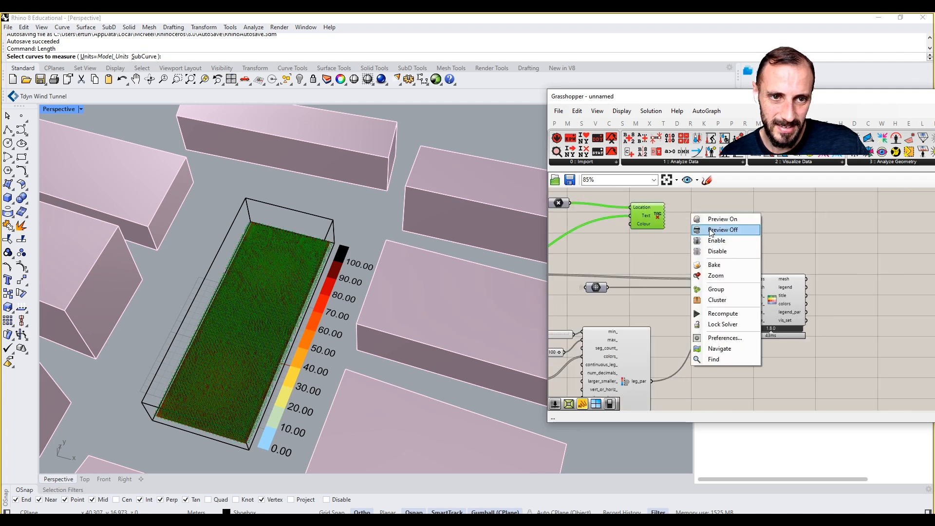
left_click(712, 231)
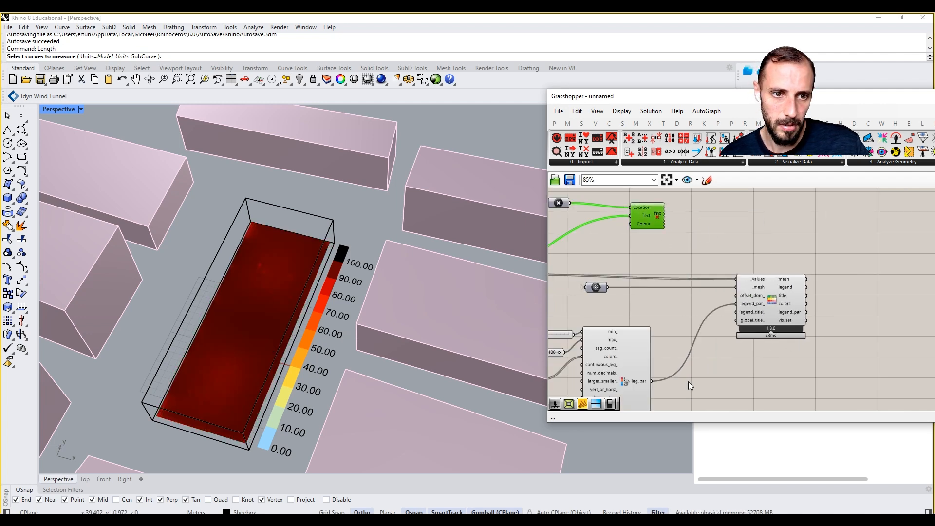
right_click_drag(689, 381, 761, 346)
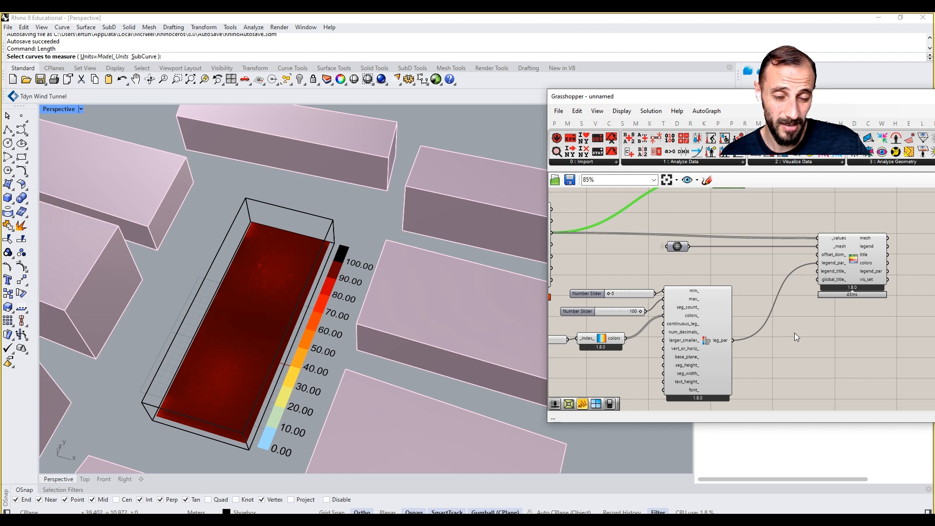